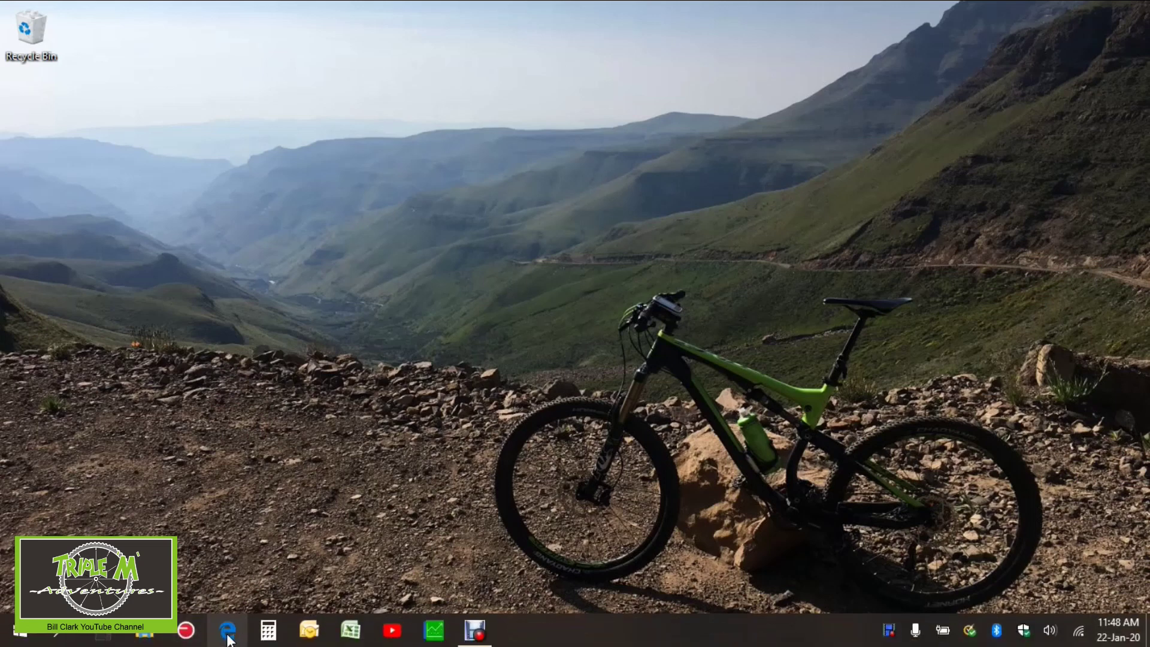
# From the OpenTX favorite in Edge, go from the 2.3.5 release post to the 2.3 sdcard downloads index.
pyautogui.click(228, 639)
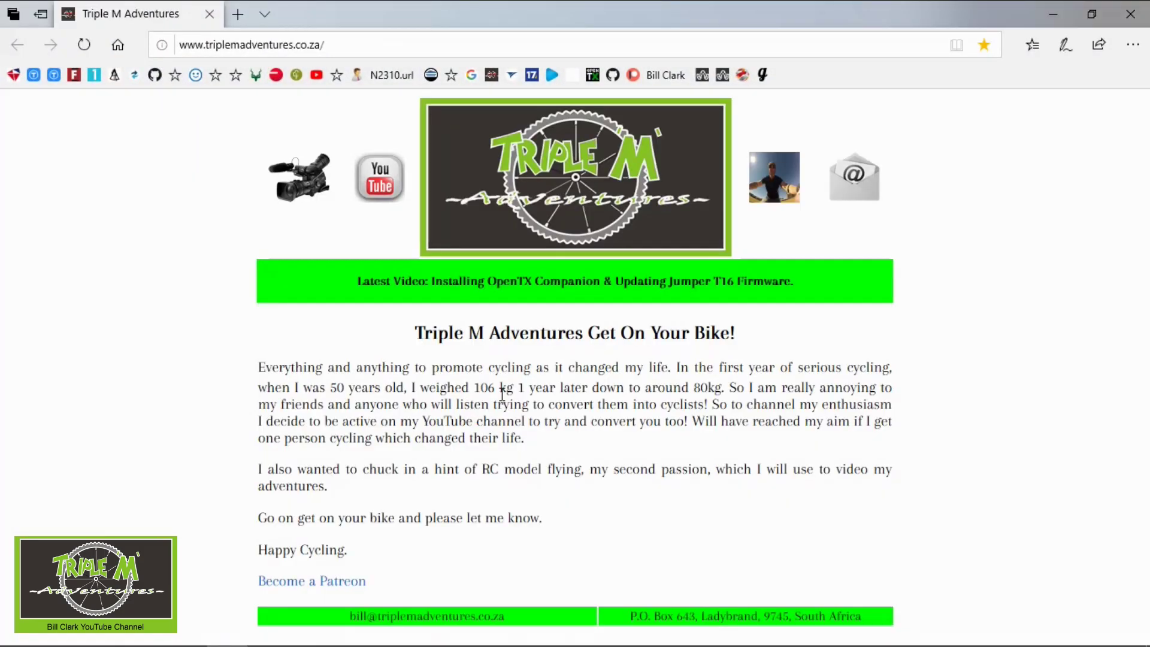
pyautogui.click(593, 76)
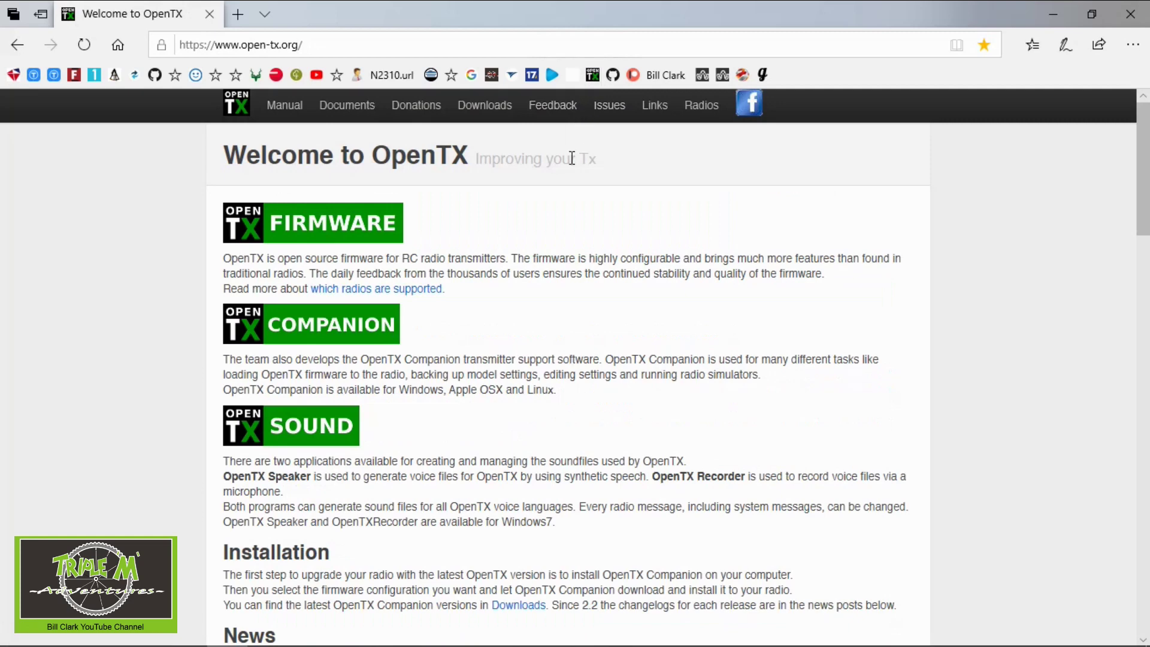
pyautogui.scroll(-7, 586, 214)
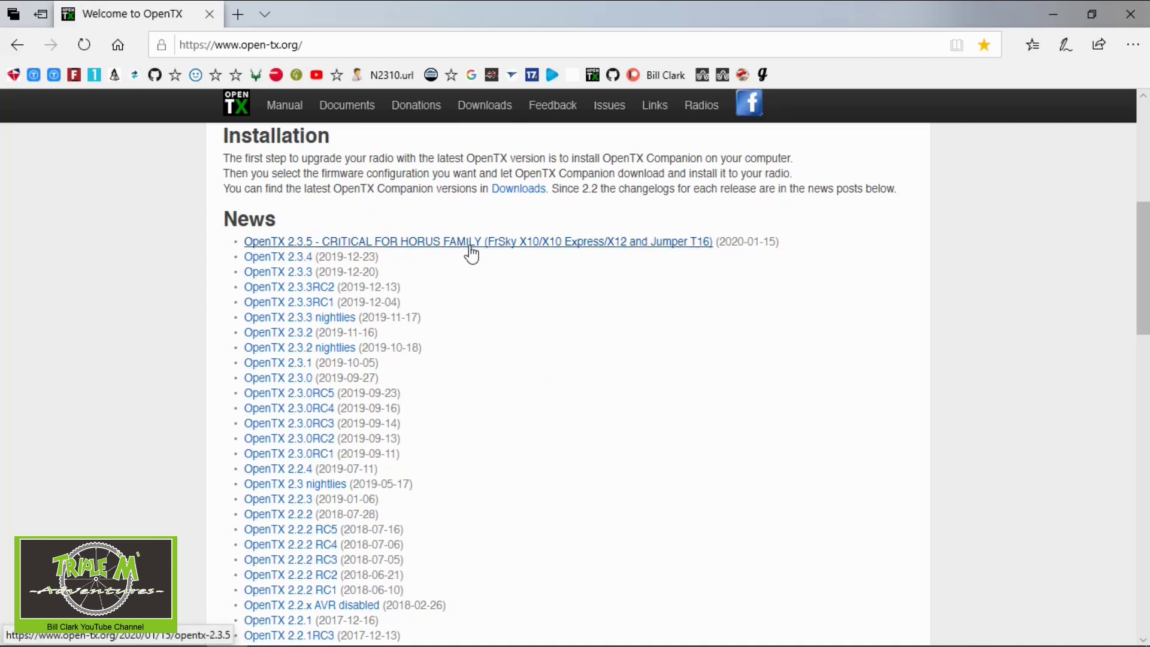
pyautogui.click(546, 243)
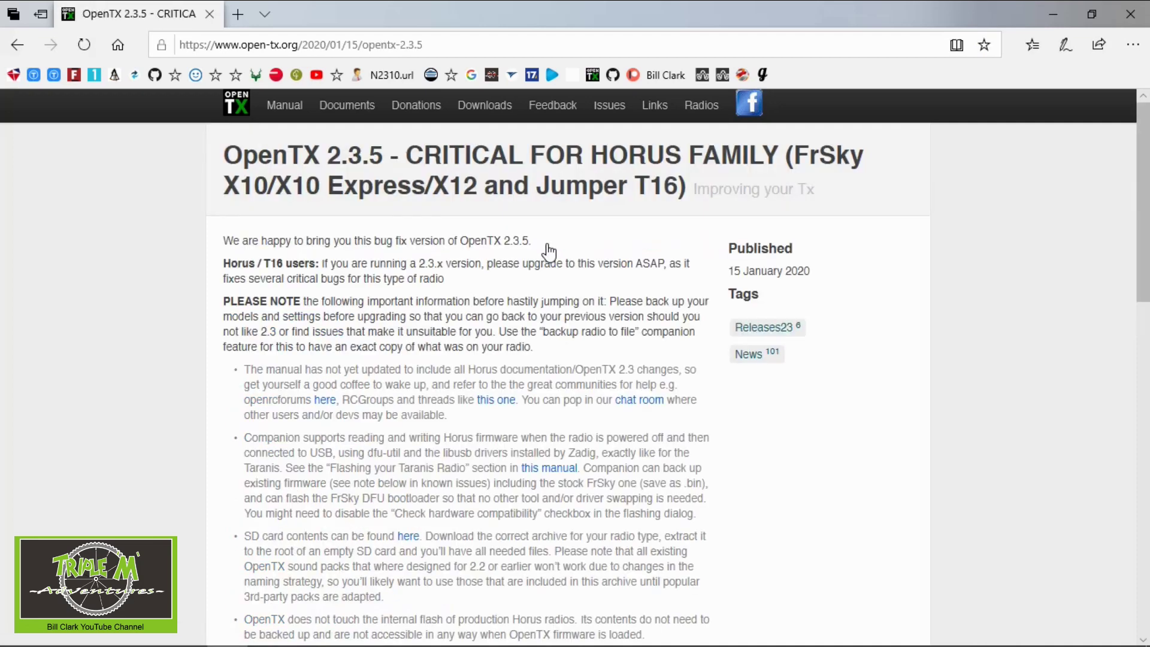
pyautogui.scroll(-3, 548, 279)
pyautogui.scroll(-13, 552, 279)
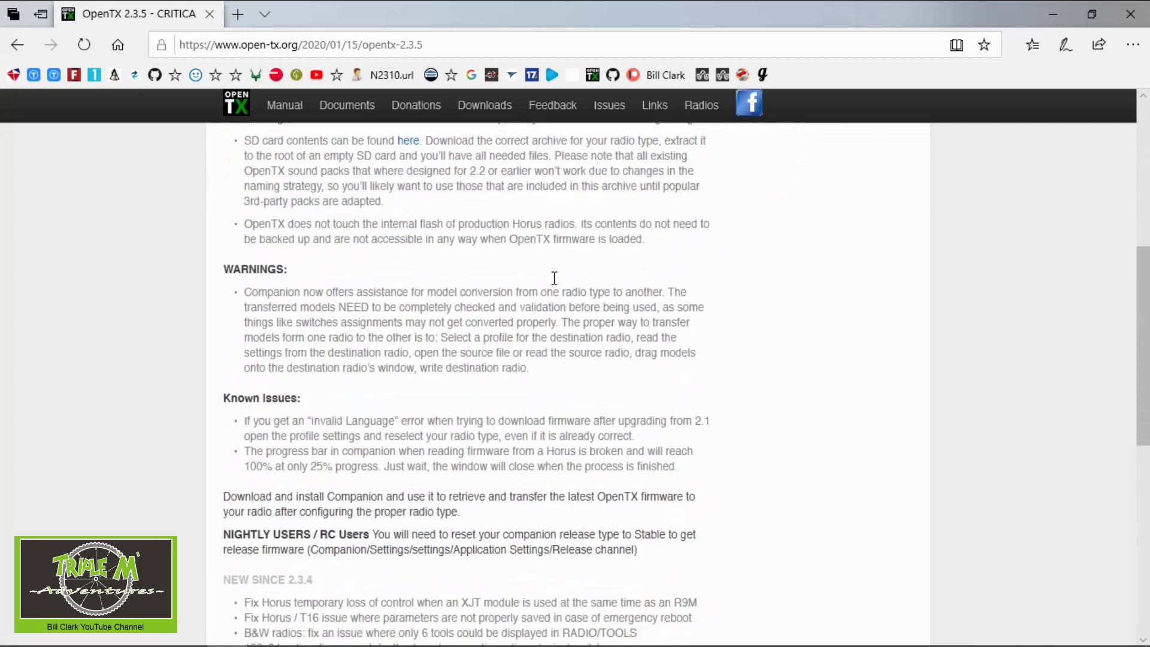
pyautogui.scroll(-1, 554, 279)
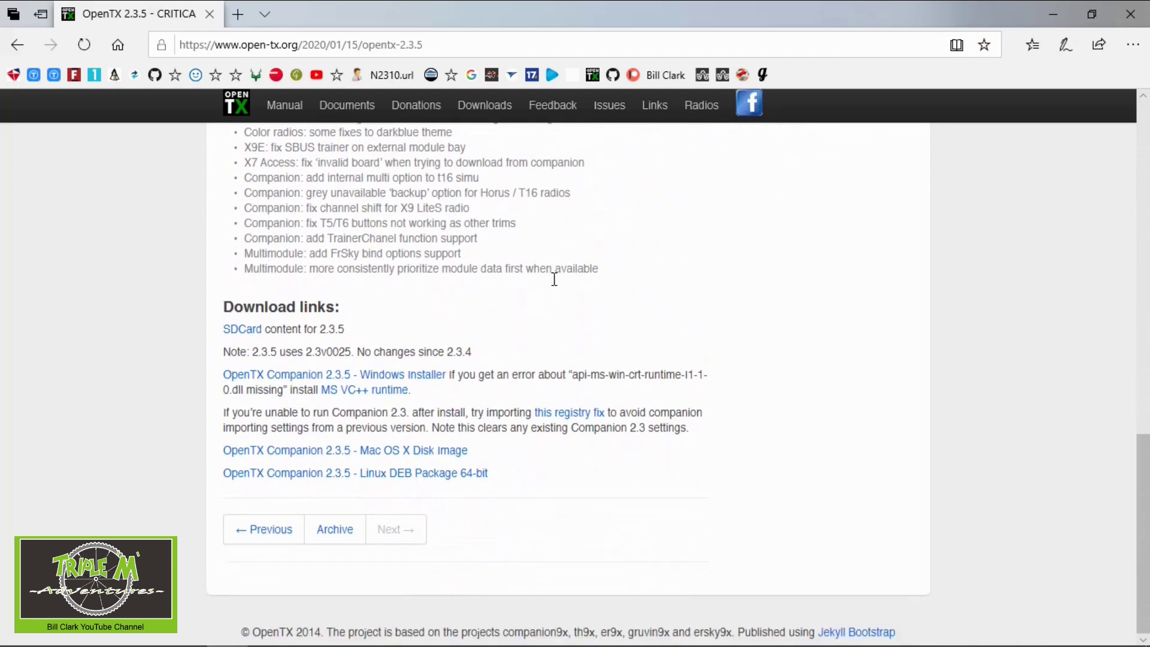
pyautogui.click(242, 330)
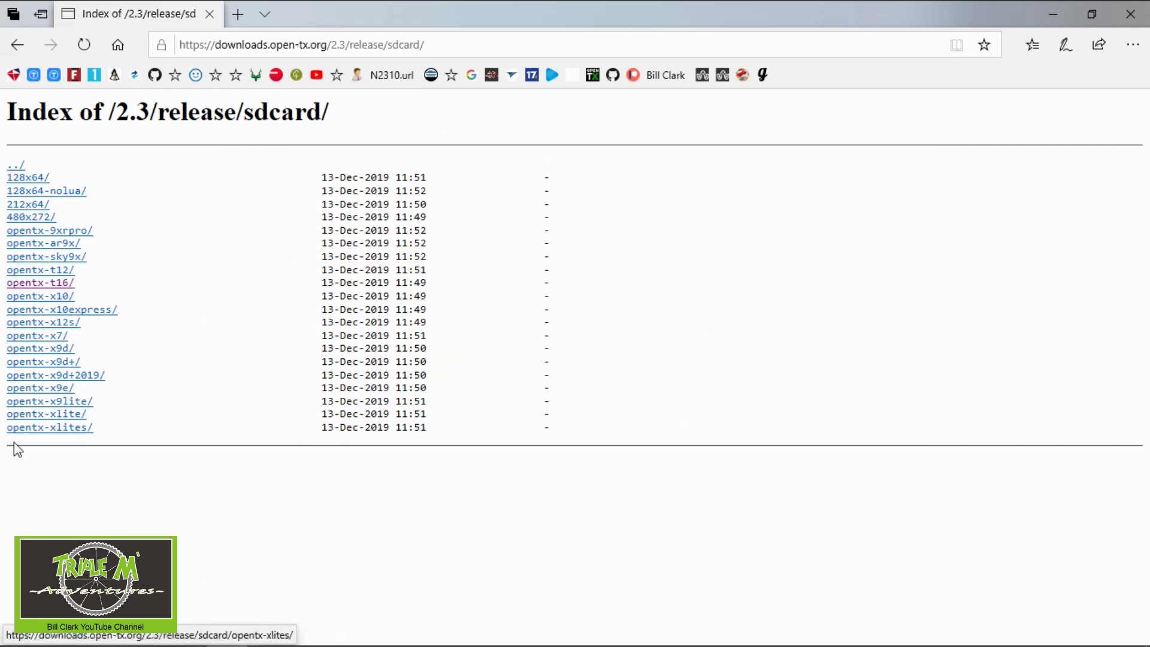
# In opentx-t16/, start a Save as download of sdcard-480x272-2.3V0025.zip.
pyautogui.click(47, 285)
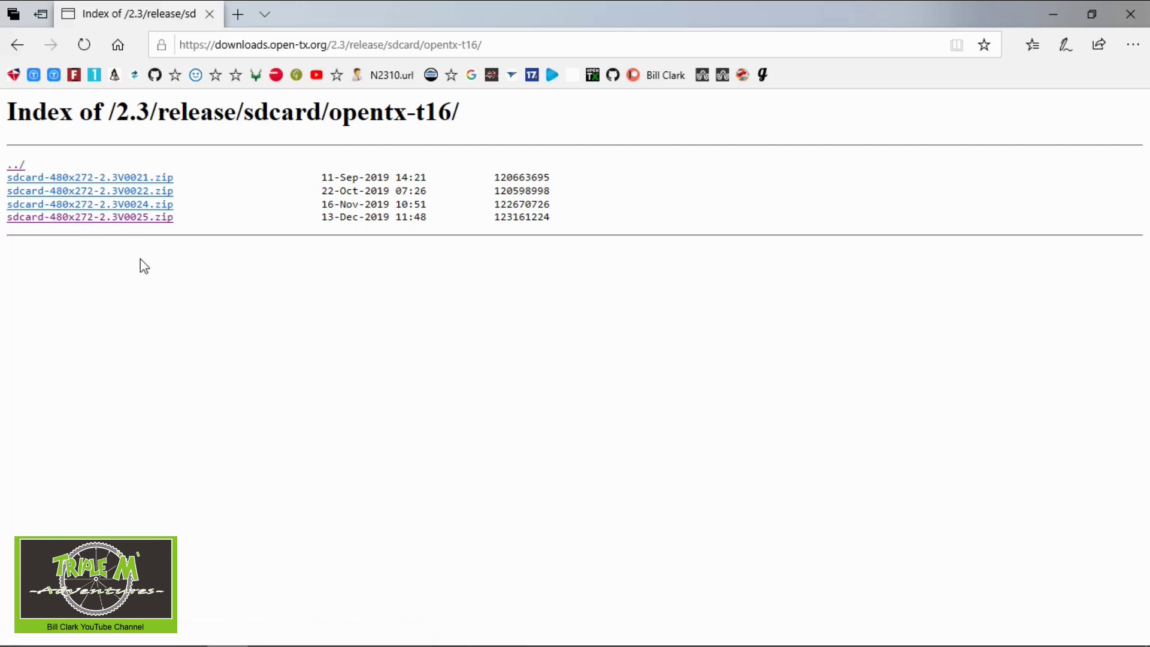
pyautogui.click(135, 217)
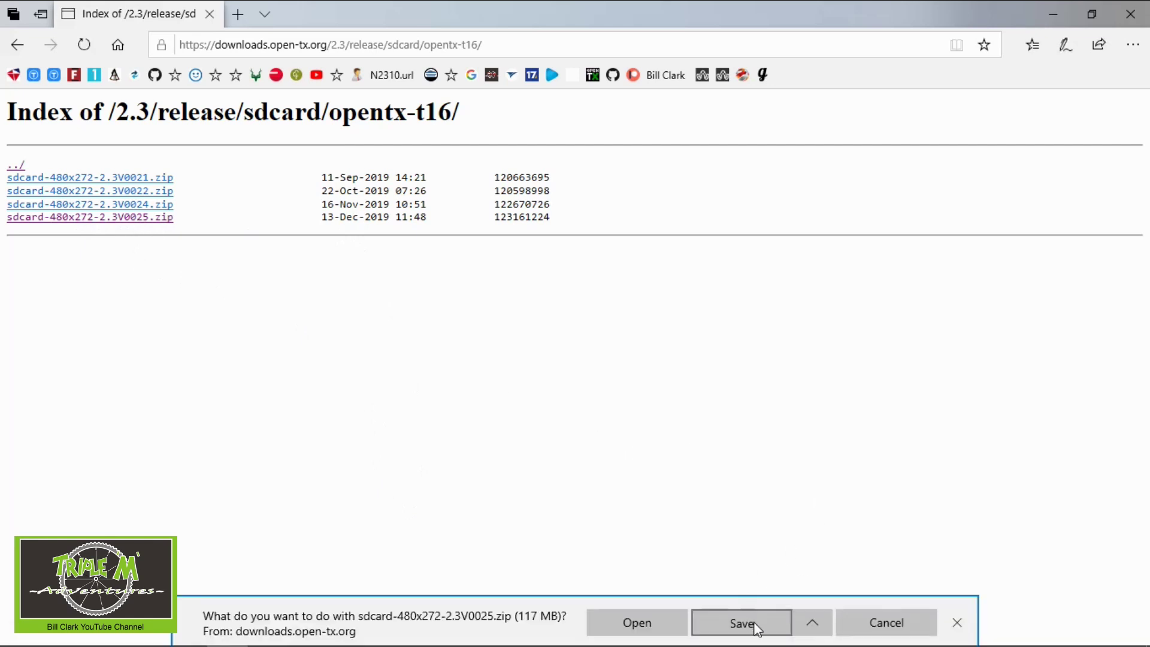
pyautogui.click(828, 630)
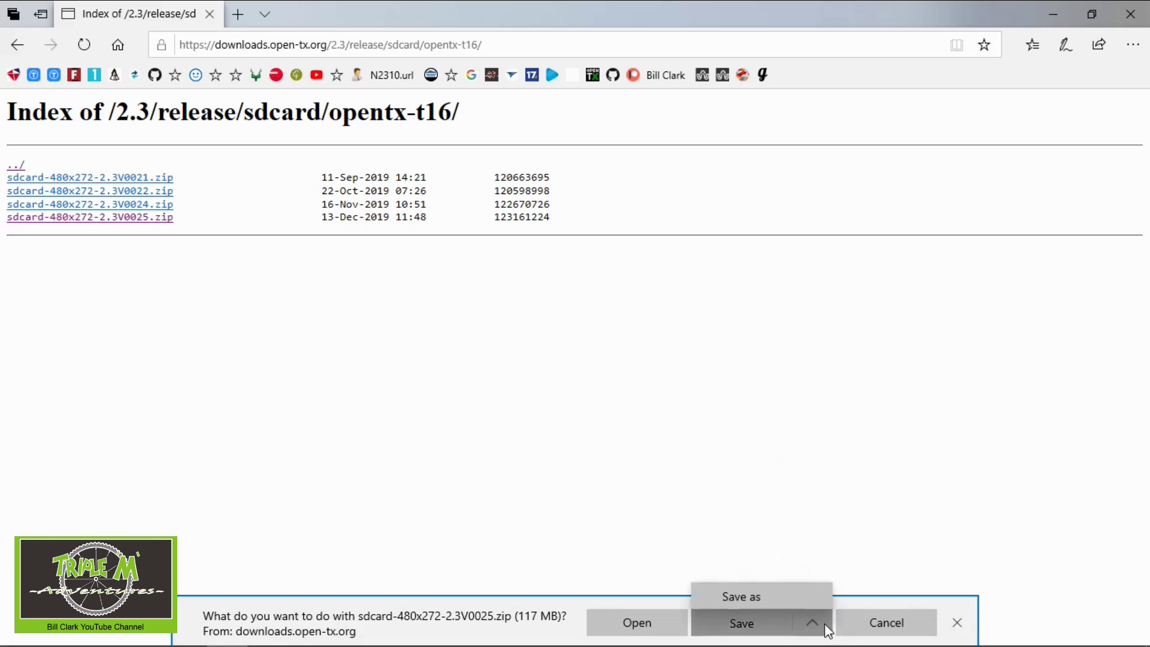
pyautogui.click(810, 604)
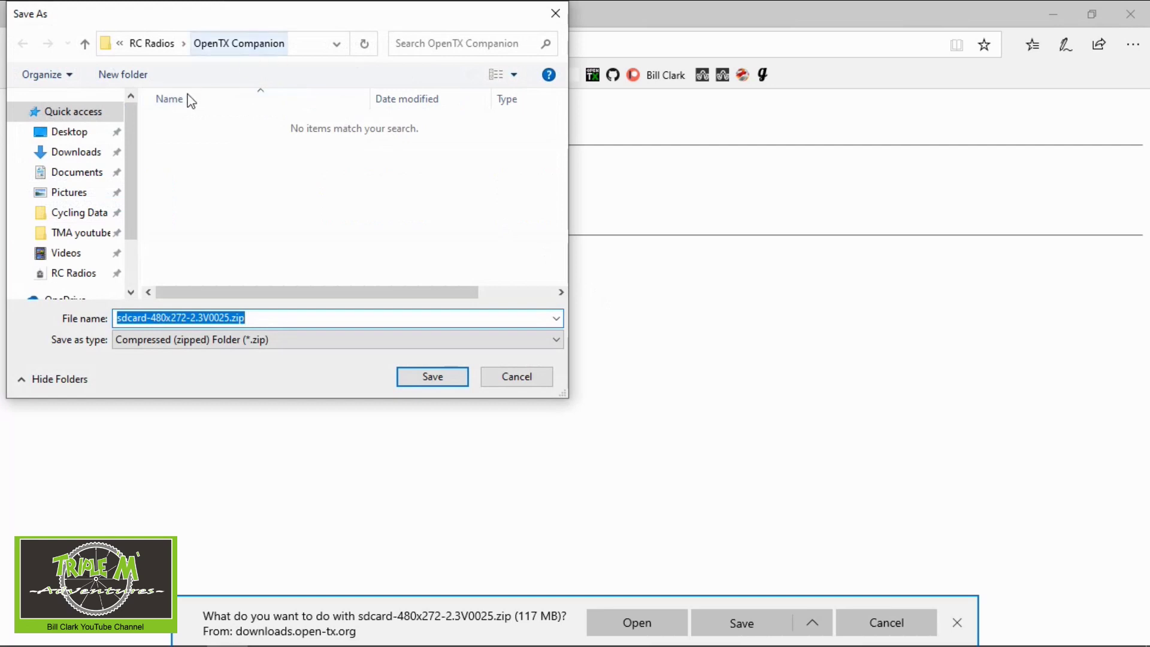
# Browse to Jumper T16\SD Card Releases, find the zip already there, and cancel the save.
pyautogui.hotkey('alt', 'Up')
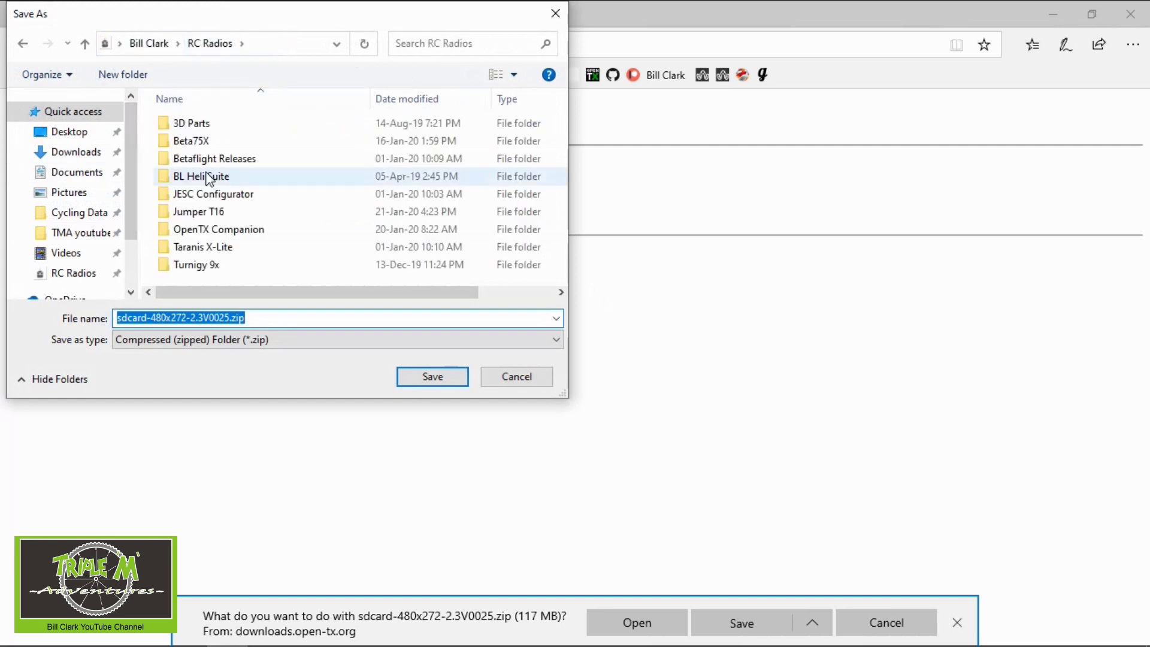
pyautogui.doubleClick(221, 226)
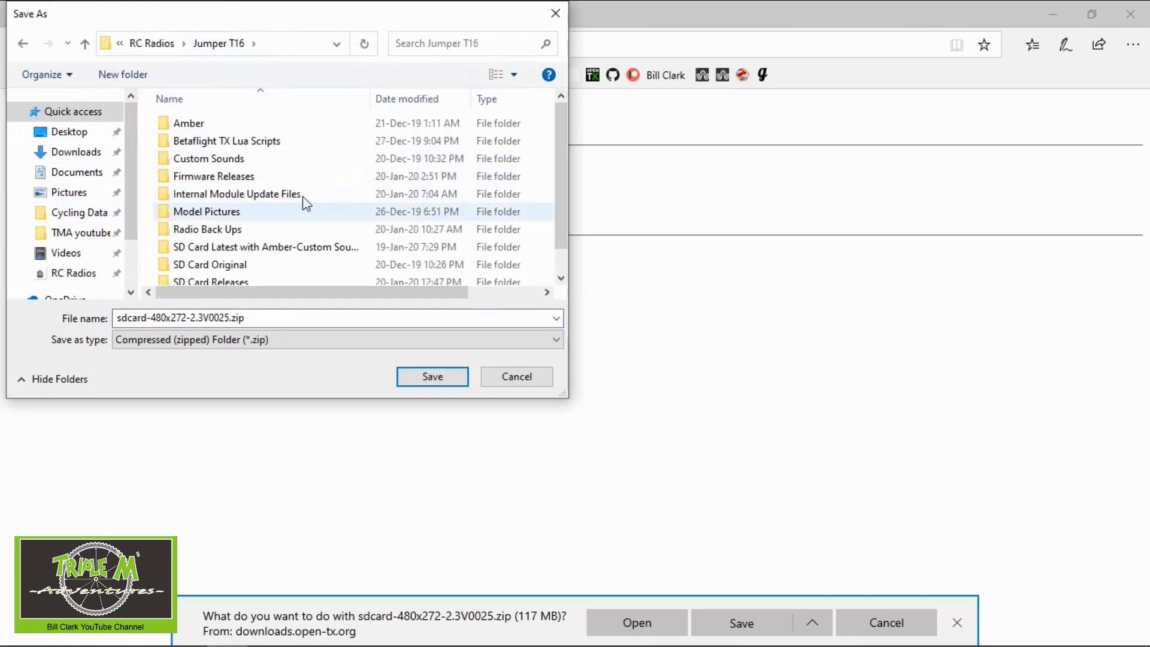
pyautogui.scroll(-1, 287, 228)
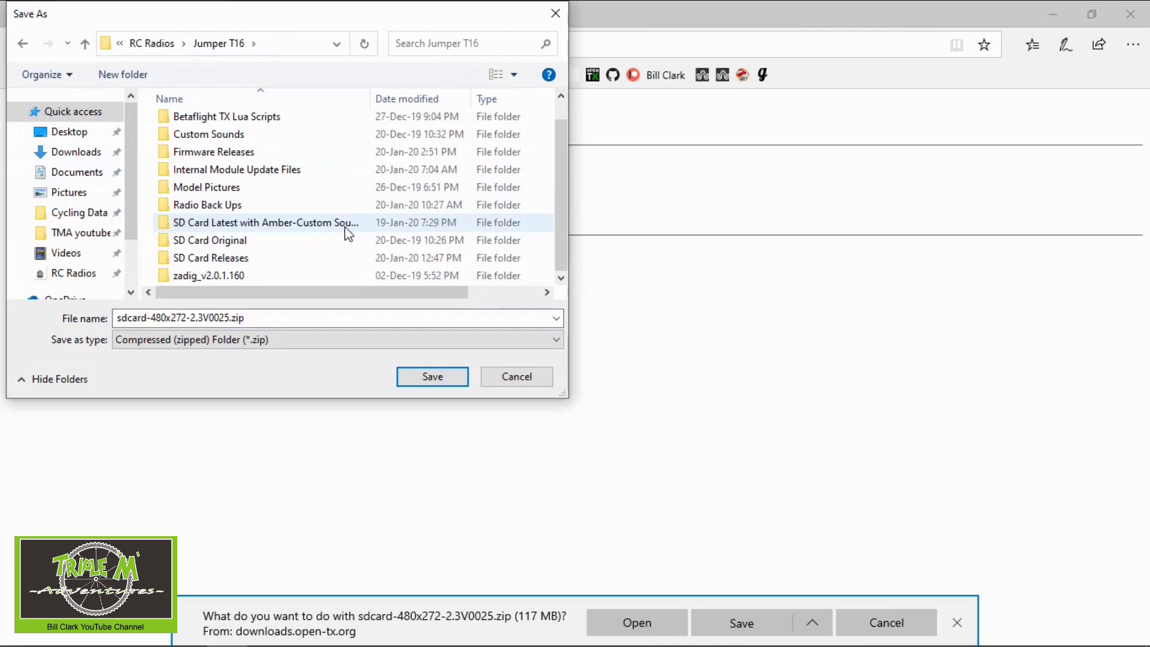
pyautogui.doubleClick(248, 259)
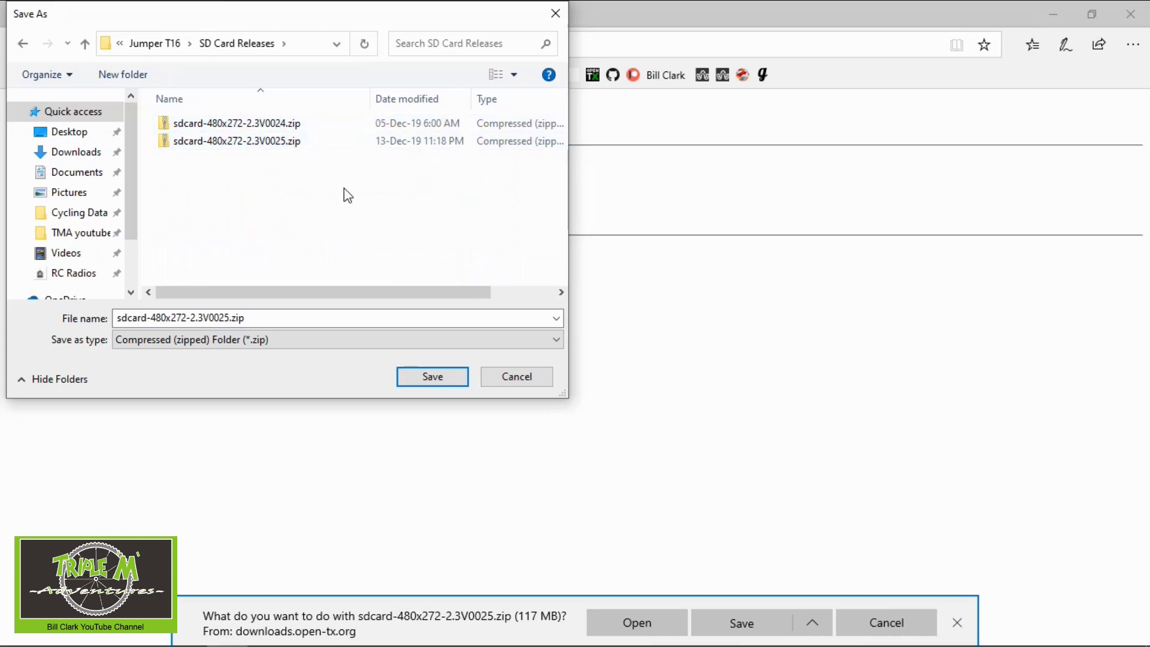
pyautogui.click(531, 387)
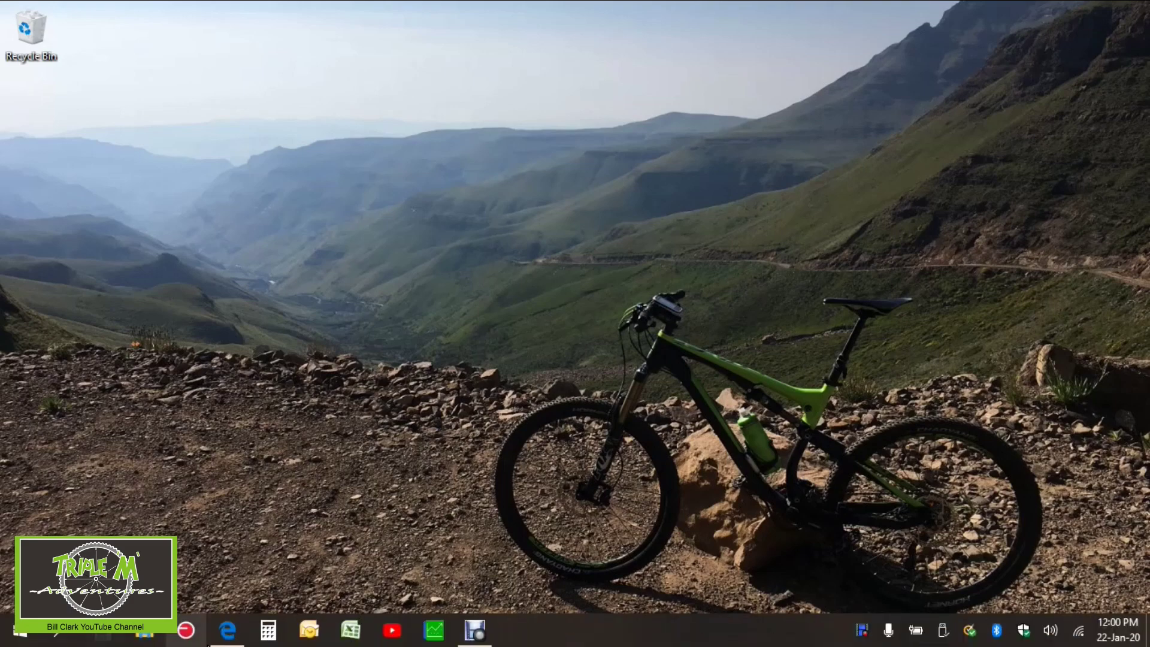
# Quick-format TMA Card 3 (F:) as exFAT from This PC, confirming the erase.
pyautogui.click(147, 635)
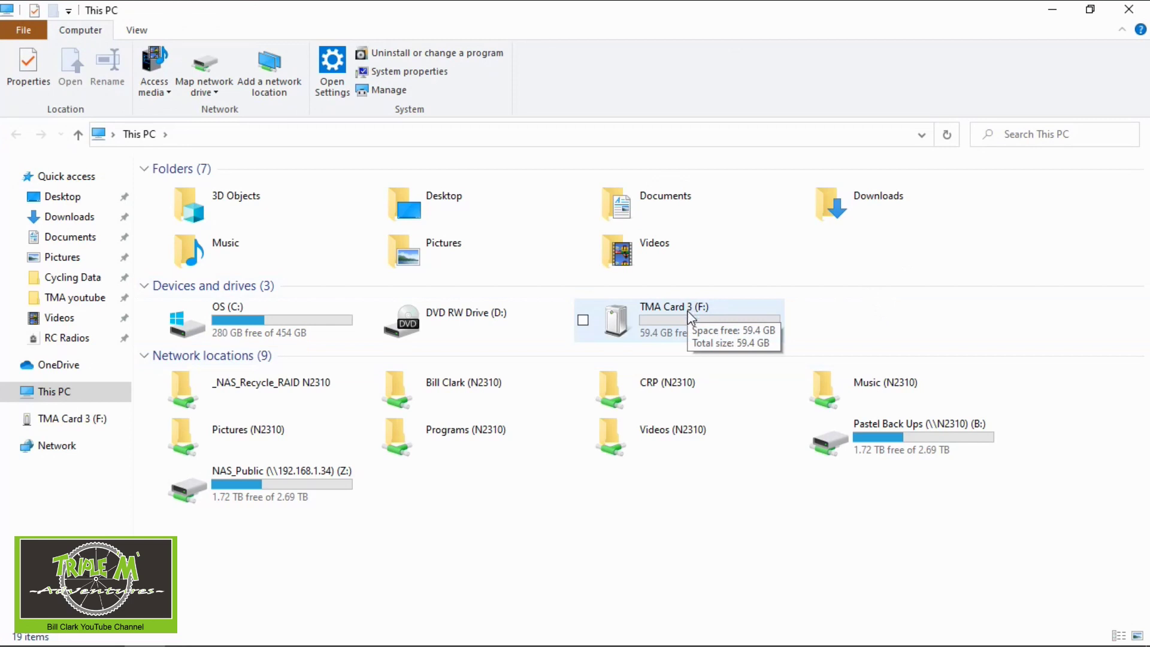
pyautogui.rightClick(714, 318)
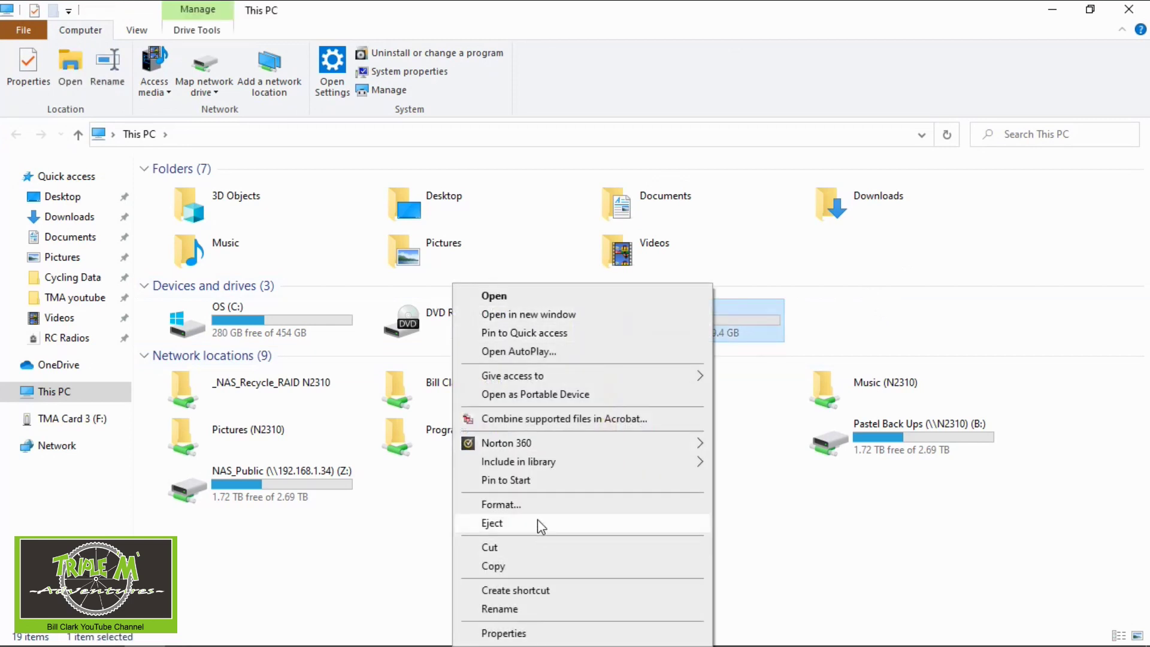
pyautogui.click(542, 505)
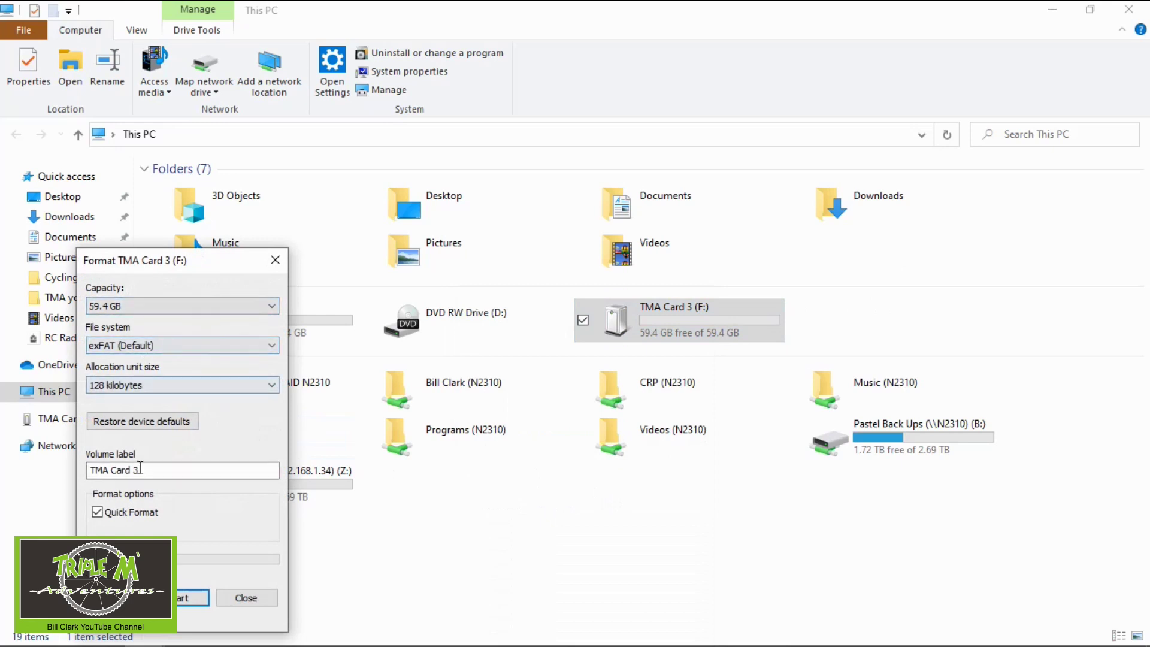
pyautogui.click(192, 597)
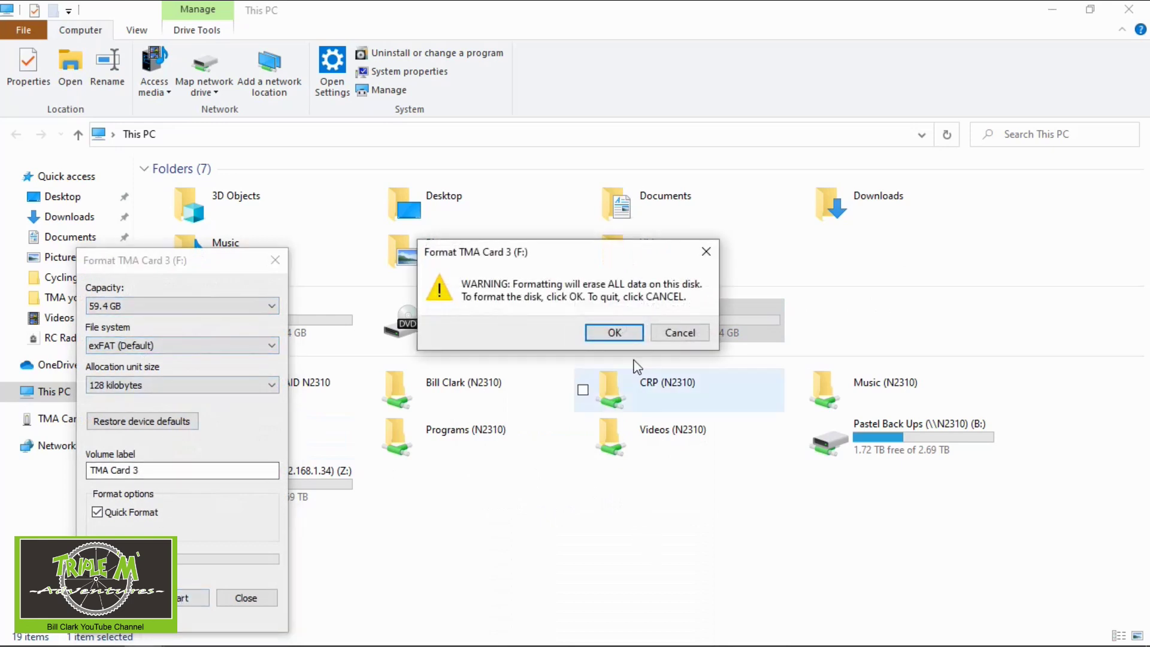
pyautogui.click(615, 336)
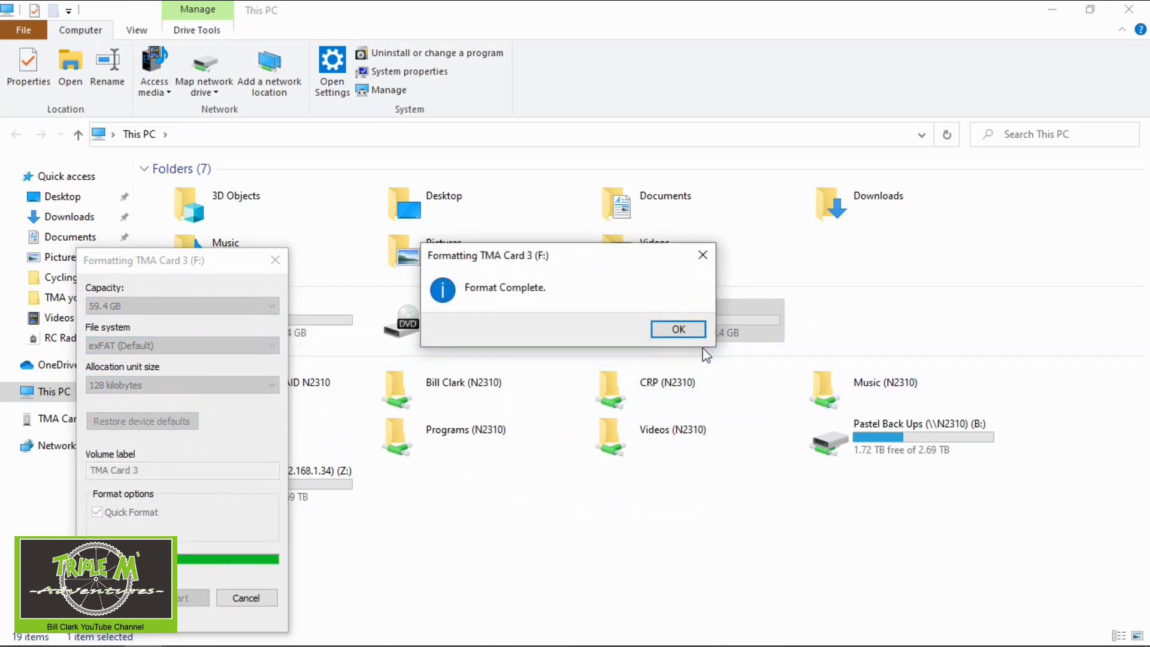
pyautogui.click(678, 328)
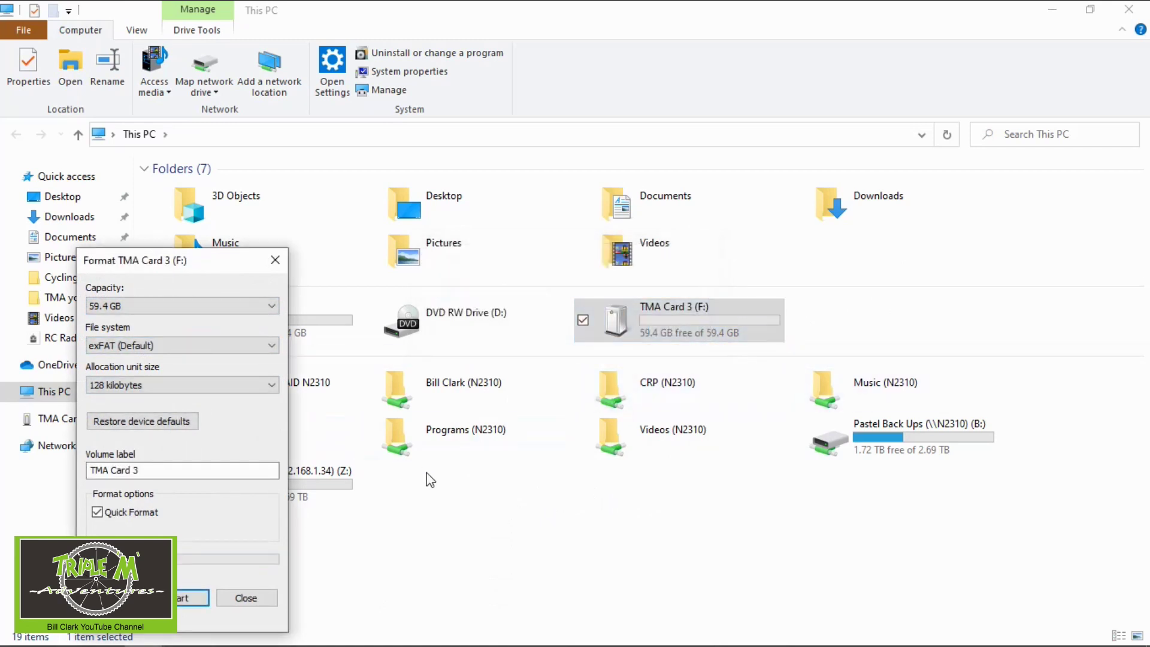
pyautogui.click(258, 597)
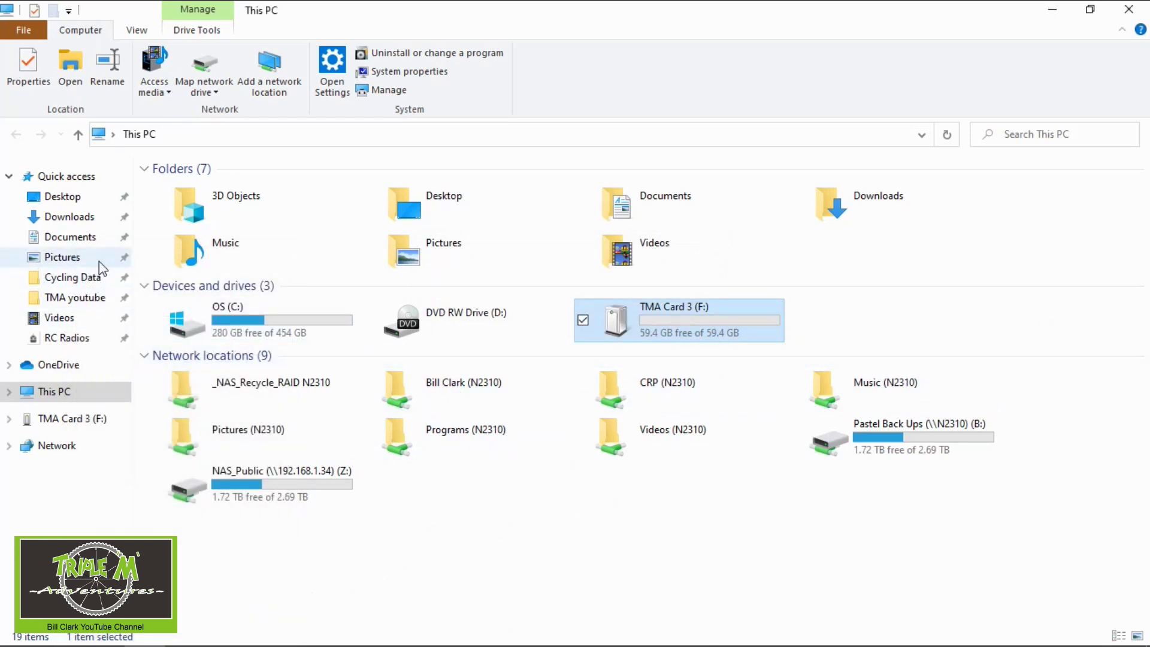
# Open sdcard-480x272-2.3V0025.zip in RC Radios > Jumper T16 > SD Card Releases.
pyautogui.click(75, 339)
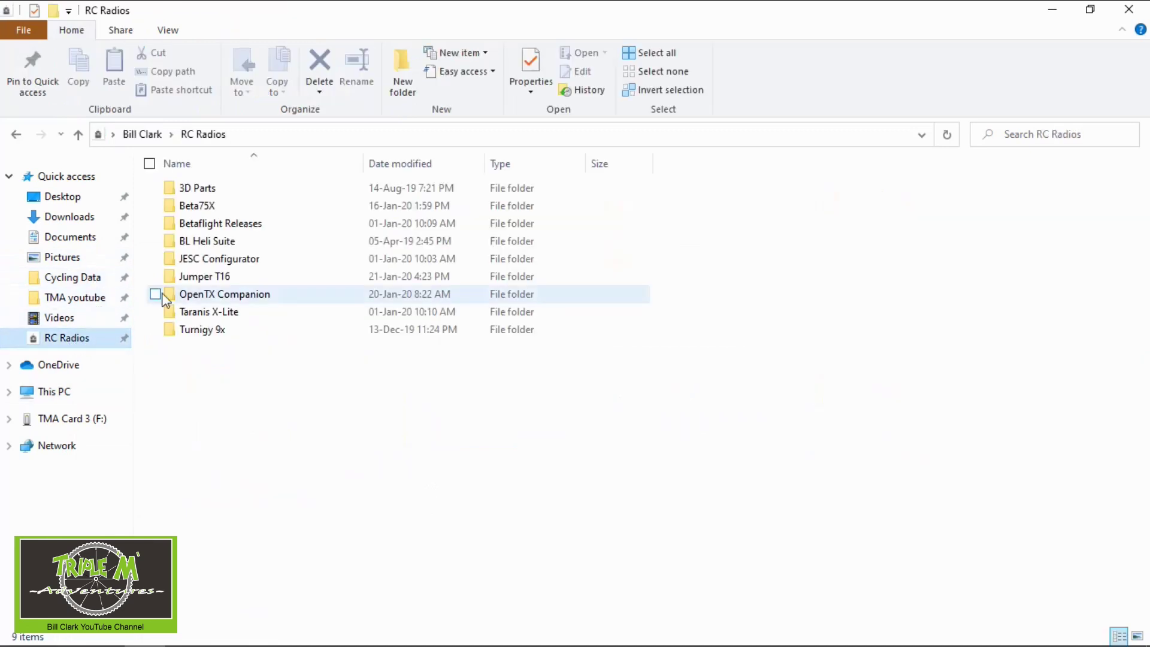
pyautogui.doubleClick(243, 280)
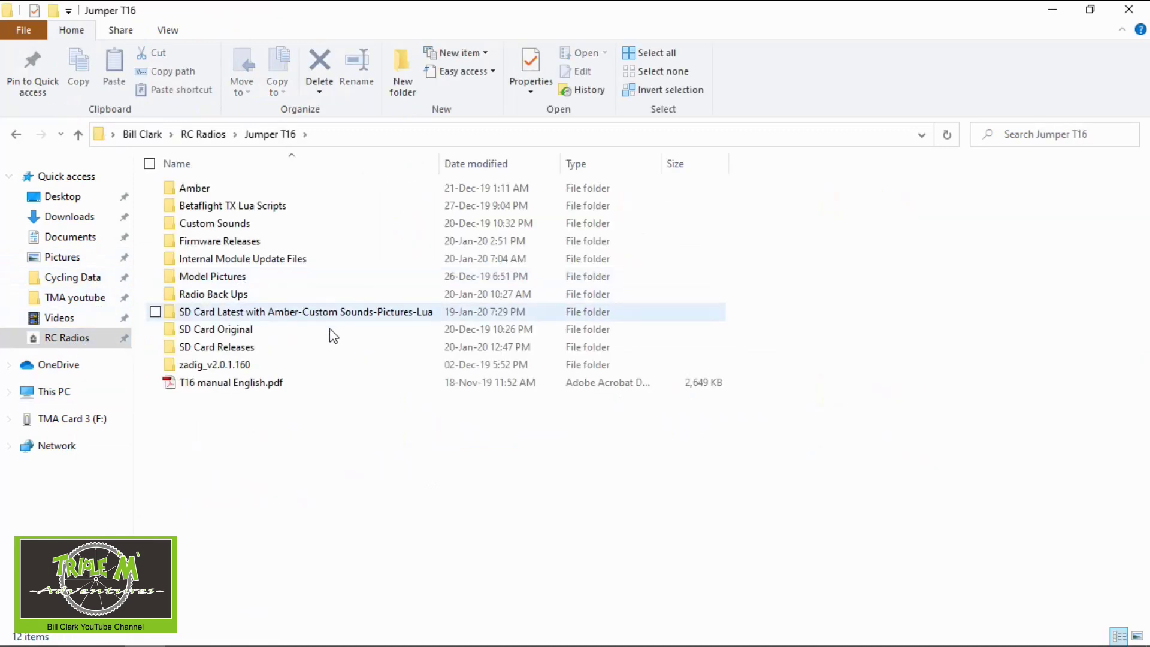
pyautogui.doubleClick(226, 349)
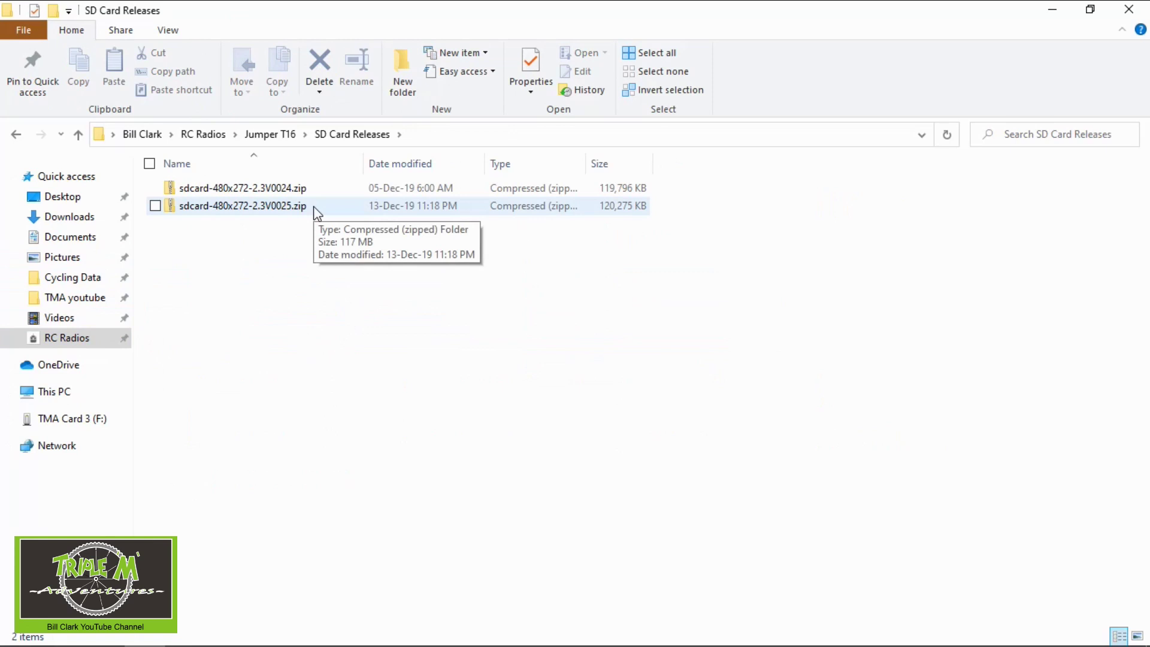
pyautogui.click(318, 210)
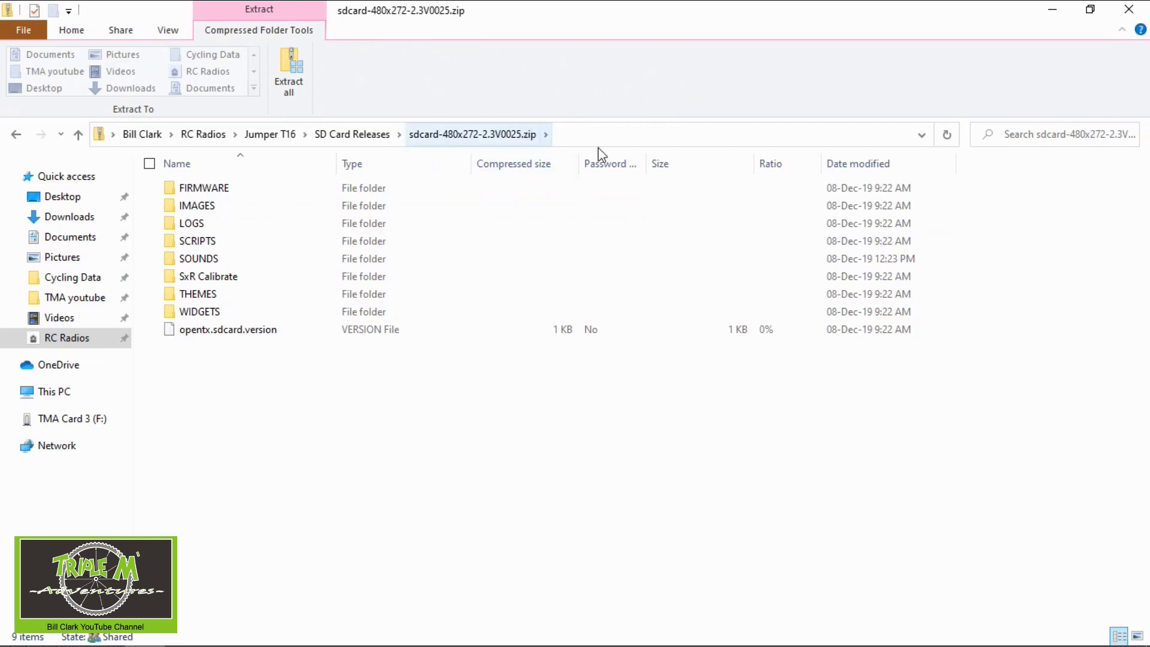
# Copy all nine zip items, FIRMWARE through the last, and open TMA Card 3 (F:).
pyautogui.click(243, 196)
pyautogui.hotkey('shift', 'Down')
pyautogui.hotkey('shift', 'Down')
pyautogui.hotkey('shift', 'Down')
pyautogui.hotkey('shift', 'Down')
pyautogui.hotkey('shift', 'Down')
pyautogui.hotkey('shift', 'Down')
pyautogui.hotkey('shift', 'Down')
pyautogui.hotkey('shift', 'Down')
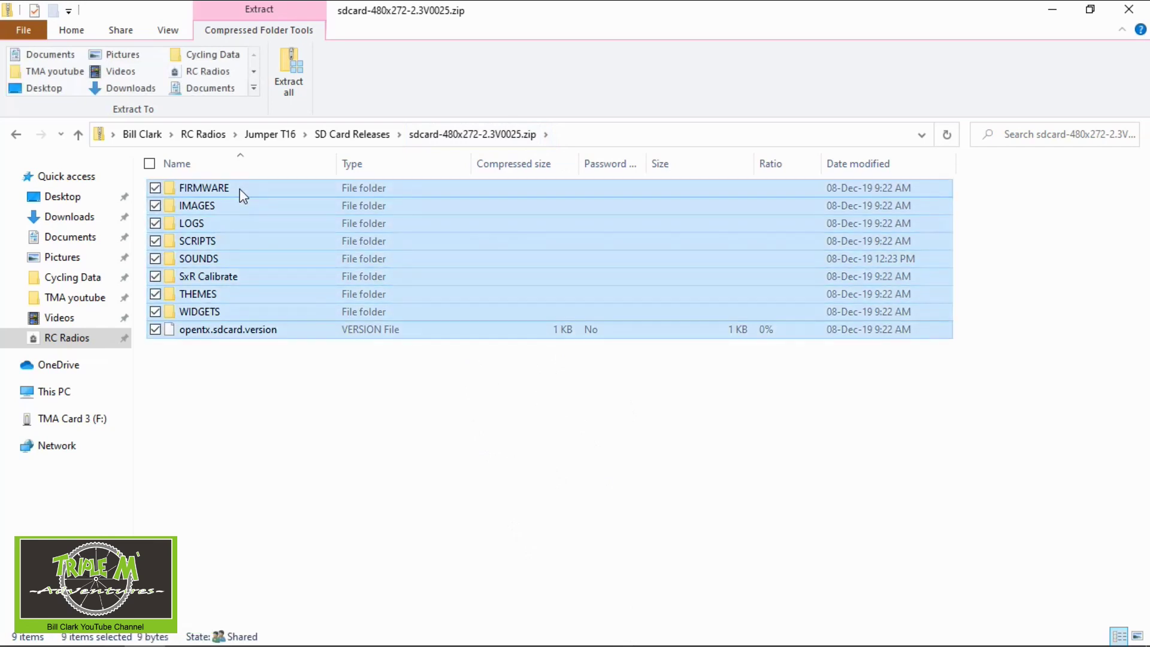
pyautogui.rightClick(243, 196)
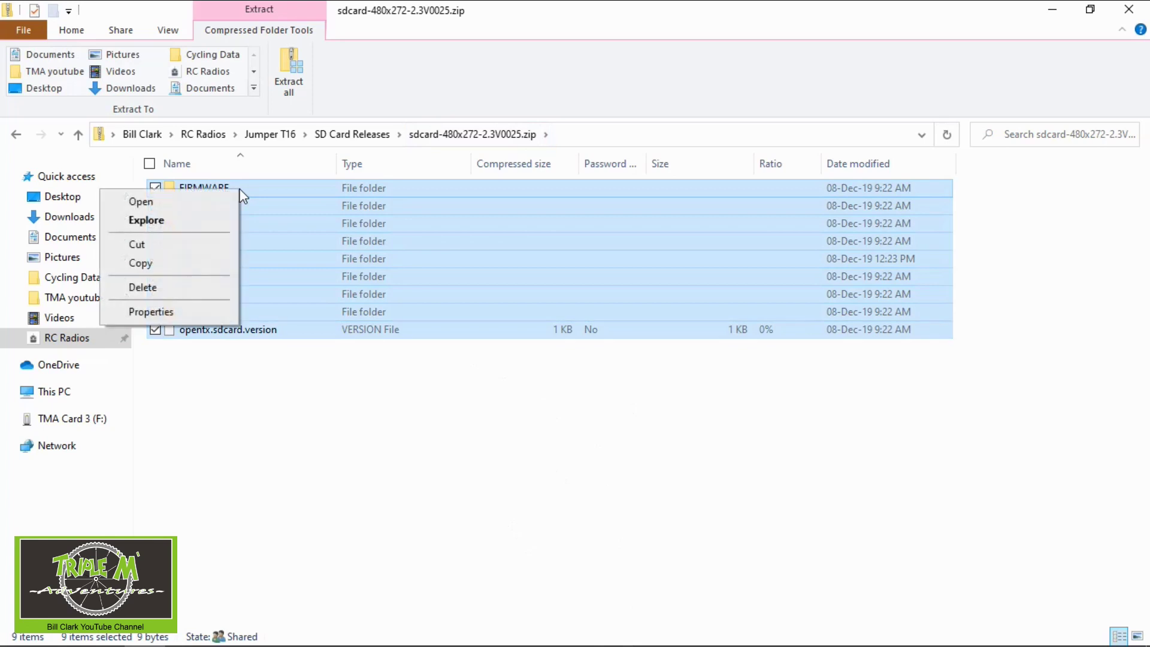
pyautogui.click(181, 262)
pyautogui.click(67, 419)
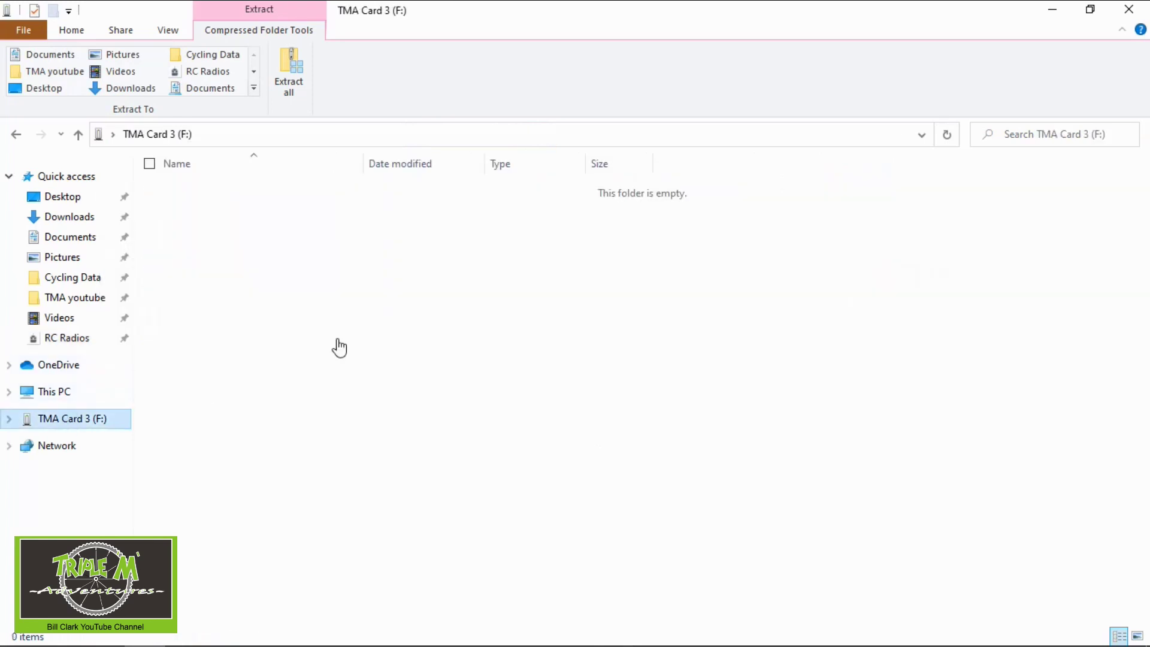
# Paste the copied 2,425 items into the root of TMA Card 3 (F:).
pyautogui.rightClick(493, 278)
pyautogui.click(385, 396)
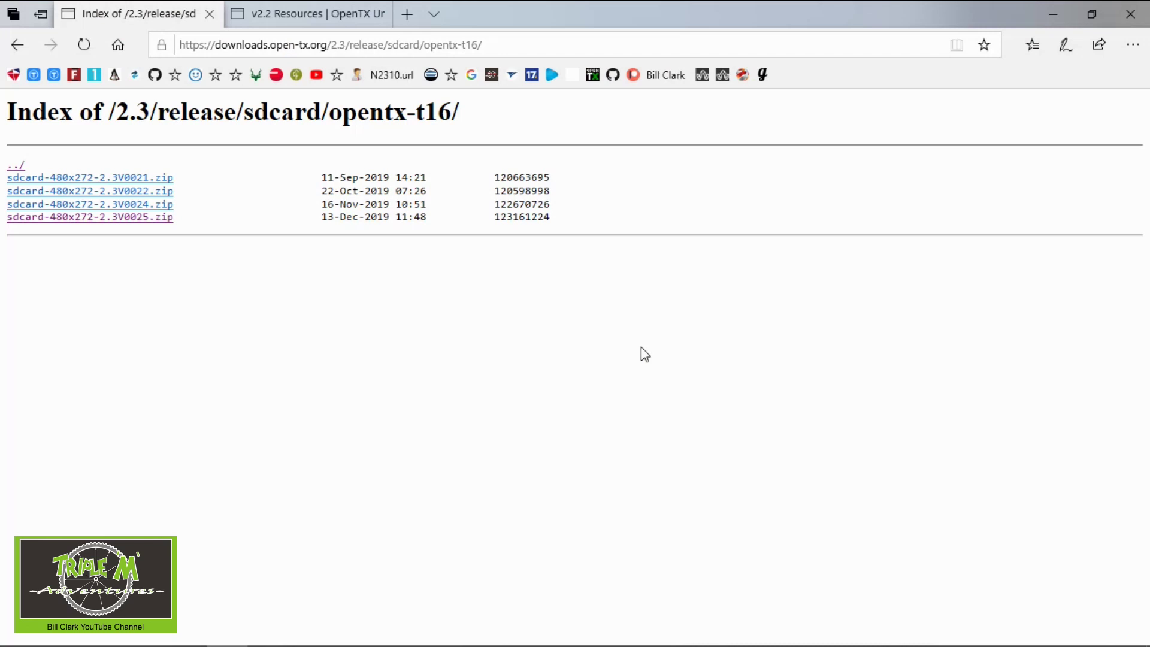
# On the v2.2 Resources page, start downloading the Amber22.rar Amber Sound pack.
pyautogui.click(308, 11)
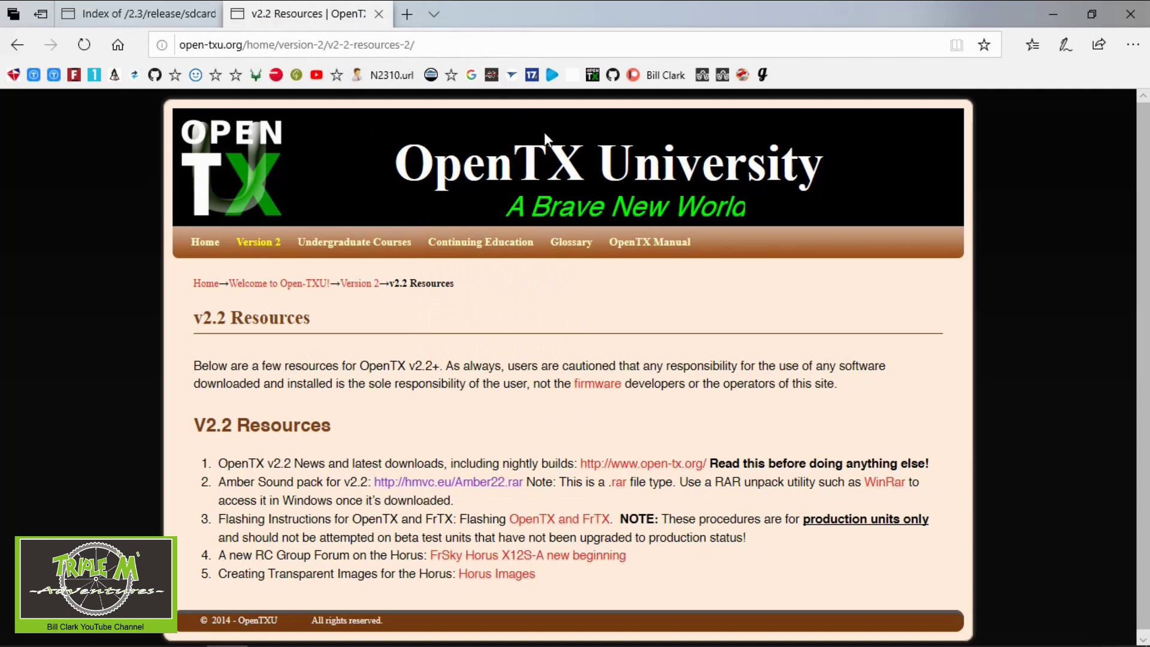
pyautogui.moveTo(479, 249)
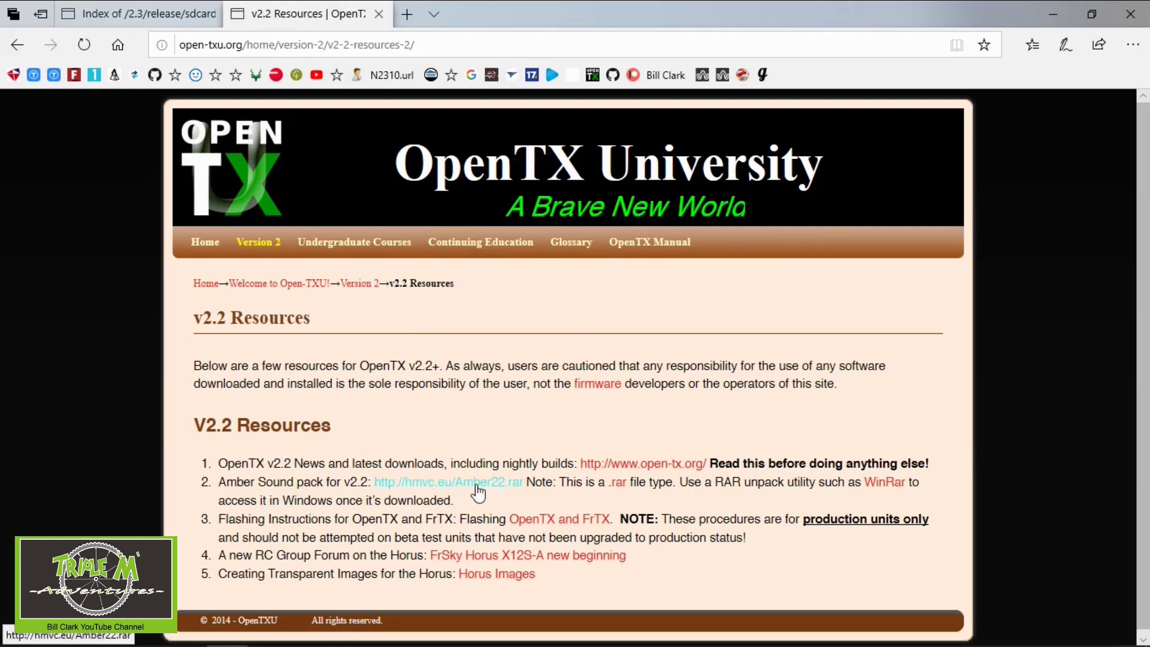
pyautogui.click(462, 497)
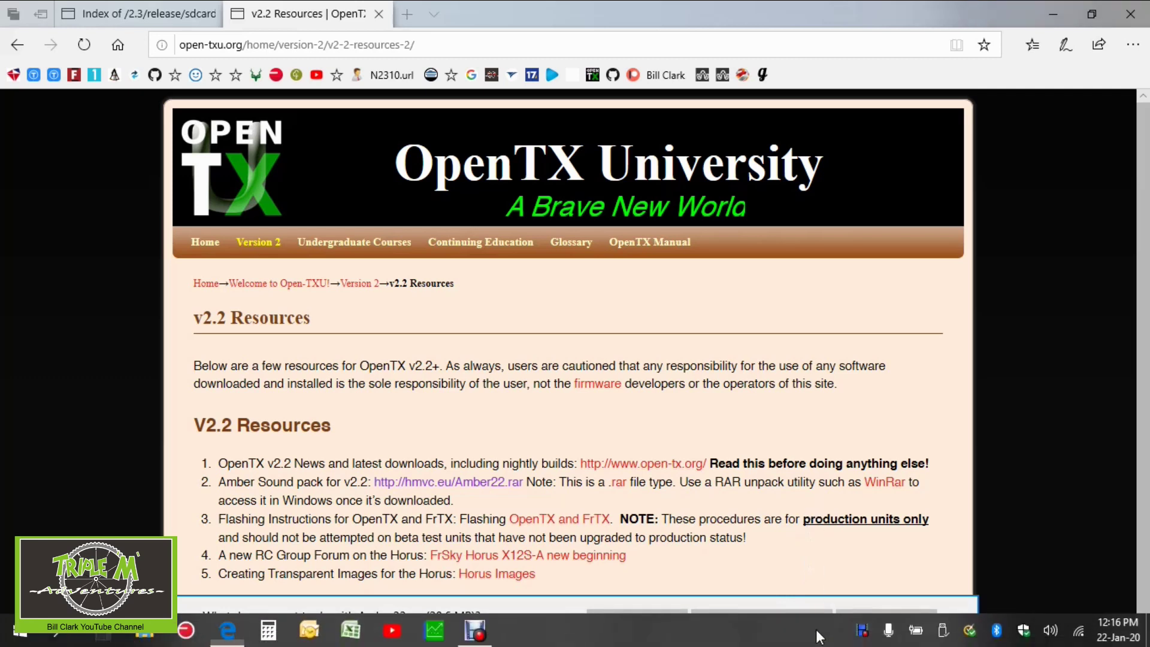
pyautogui.click(814, 620)
# Save Amber22.rar via Save as into RC Radios > Jumper T16 > Amber.
pyautogui.click(817, 563)
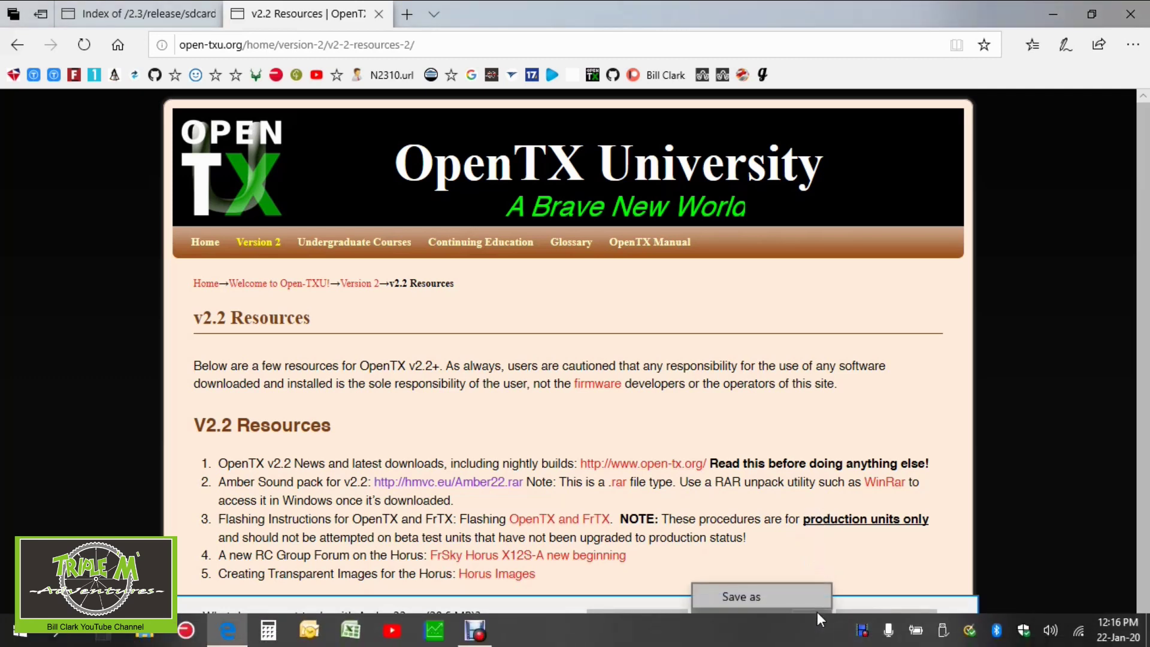
pyautogui.click(805, 598)
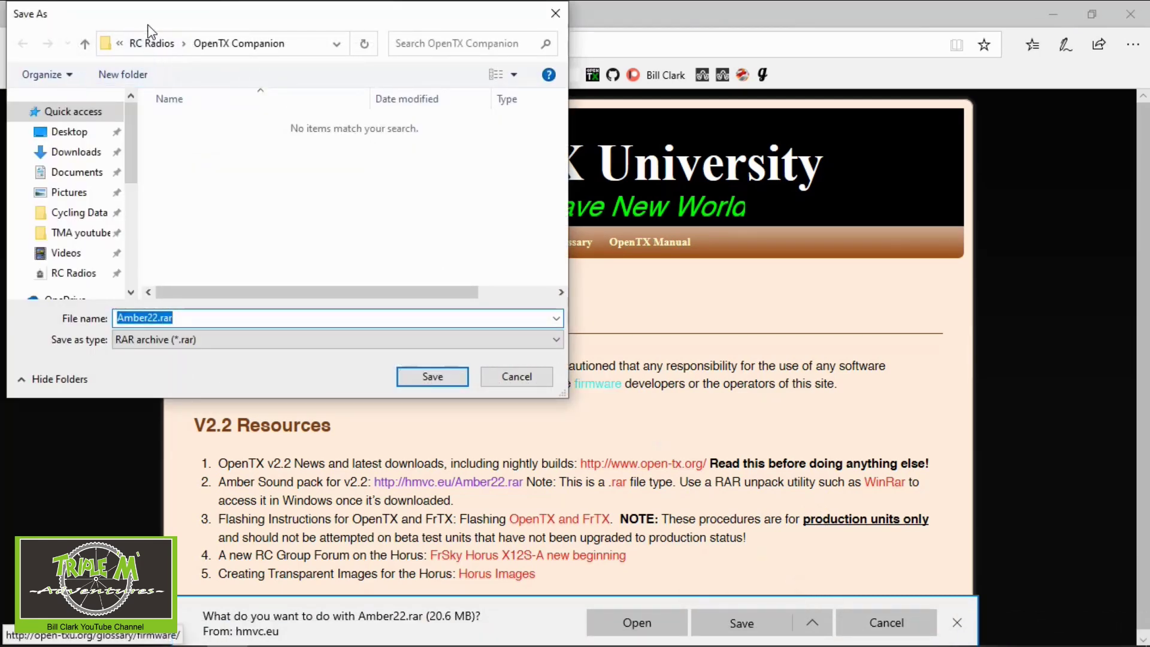
pyautogui.click(153, 45)
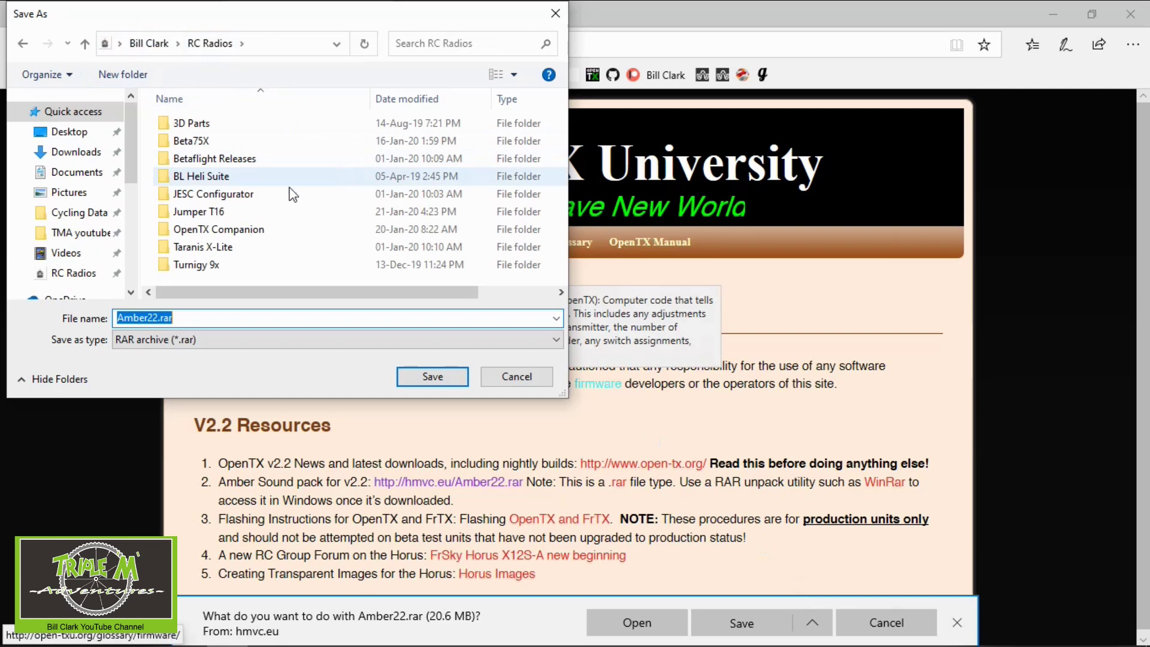
pyautogui.doubleClick(240, 214)
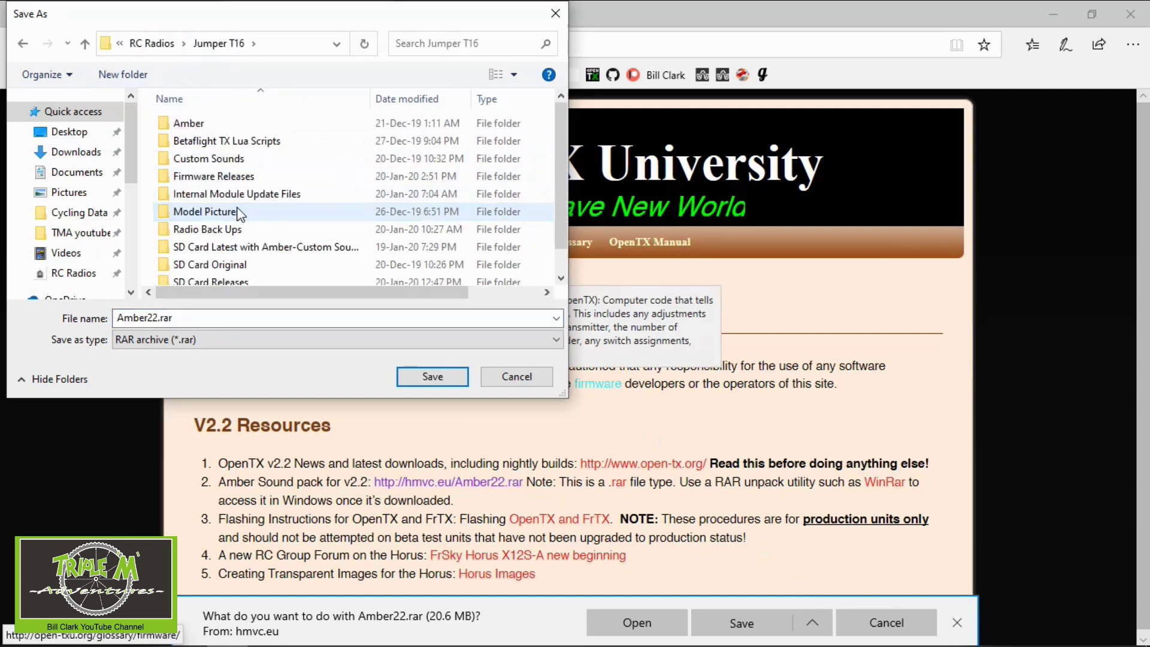
pyautogui.doubleClick(250, 125)
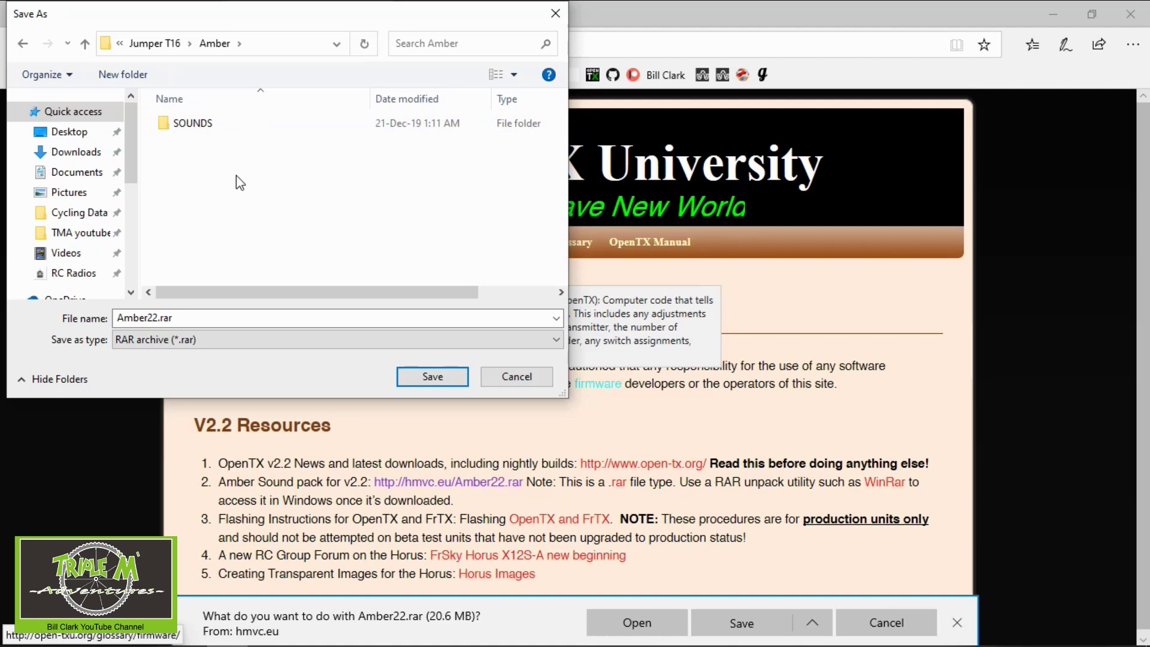
pyautogui.click(450, 379)
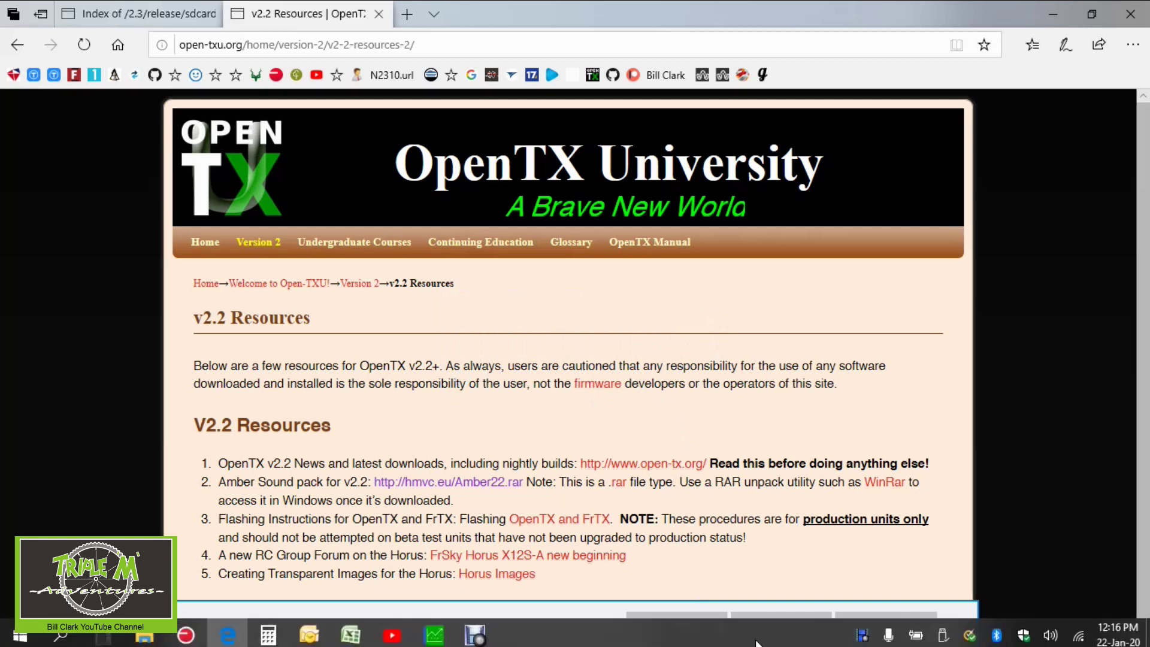
# Open the Amber folder from the download bar, then return to Edge on peazip.org.
pyautogui.click(789, 620)
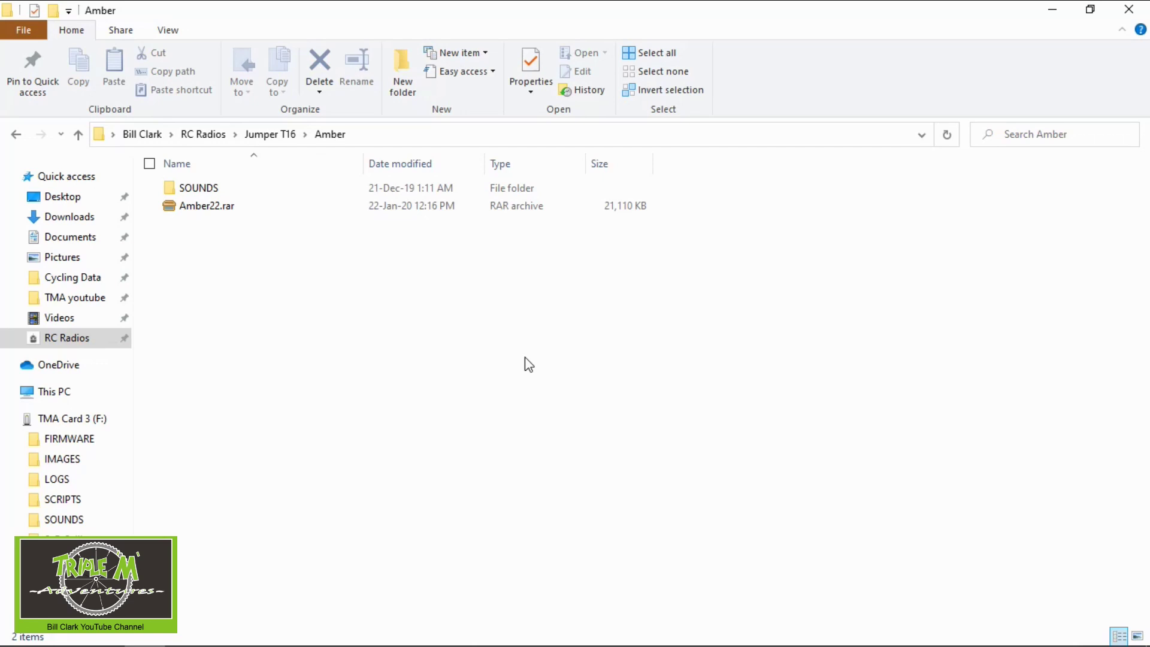
pyautogui.moveTo(144, 641)
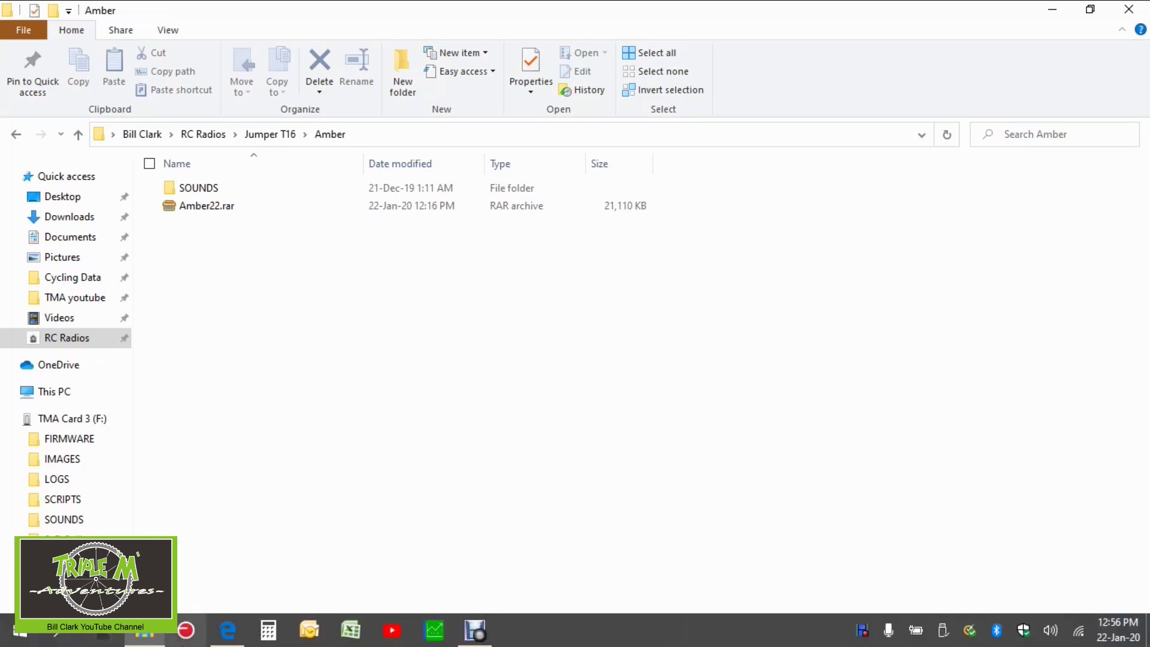
pyautogui.click(227, 630)
# On peazip.org, go to the PeaZip 7.0.1 64-bit download prompt on OSDN.
pyautogui.click(343, 47)
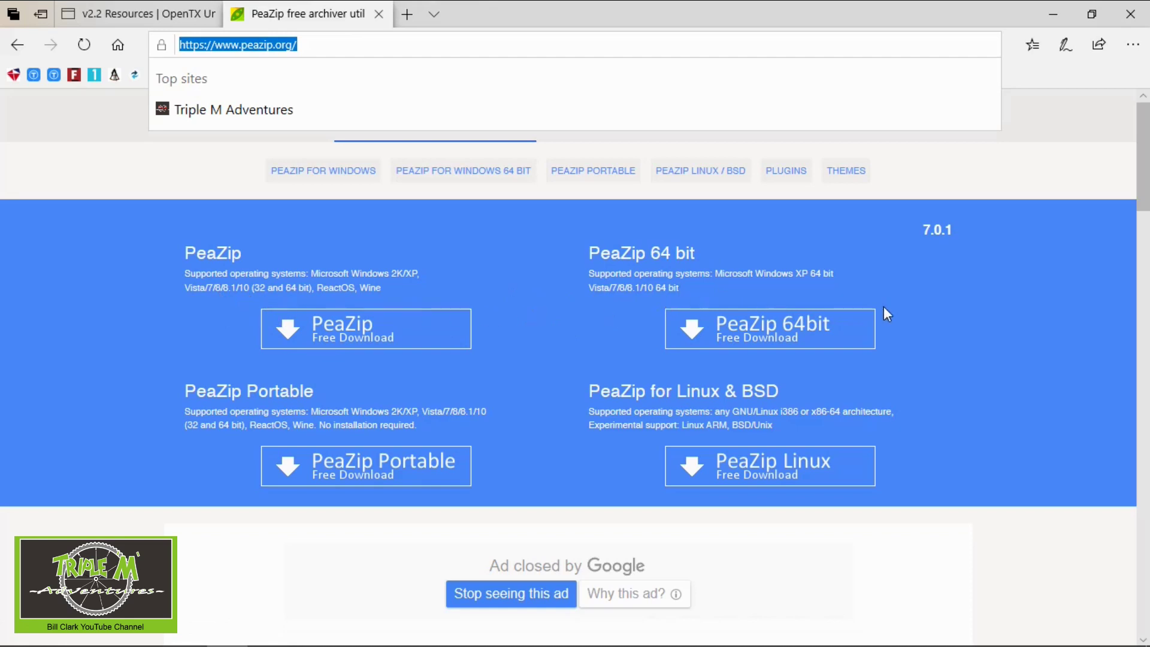
pyautogui.click(782, 329)
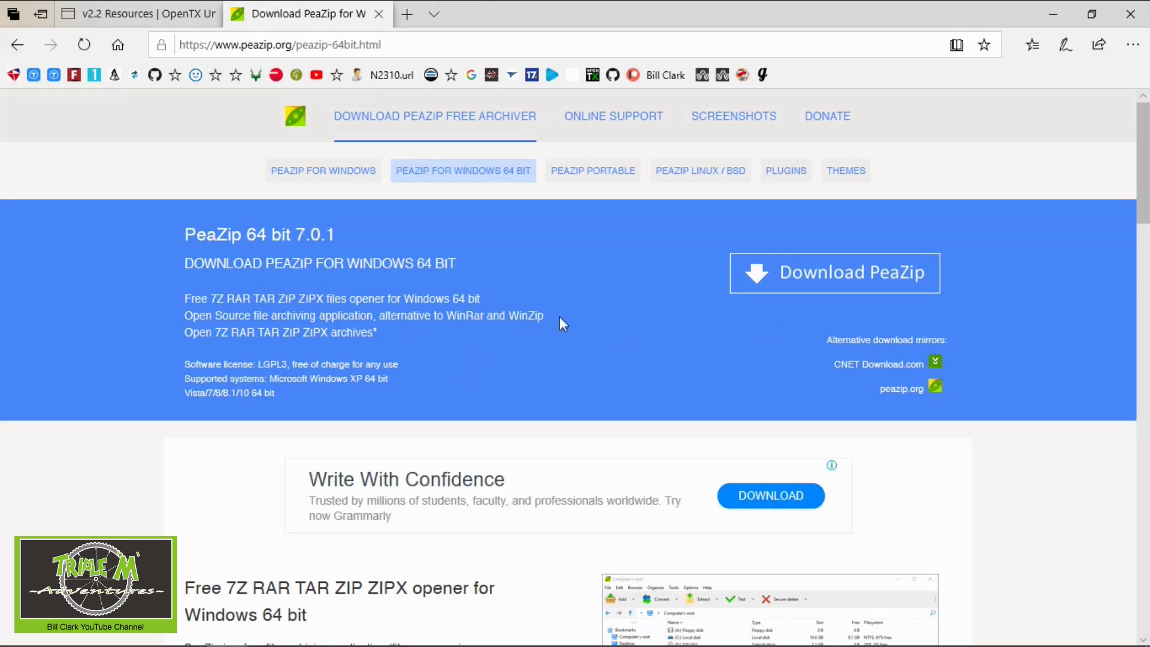
pyautogui.scroll(-6, 559, 321)
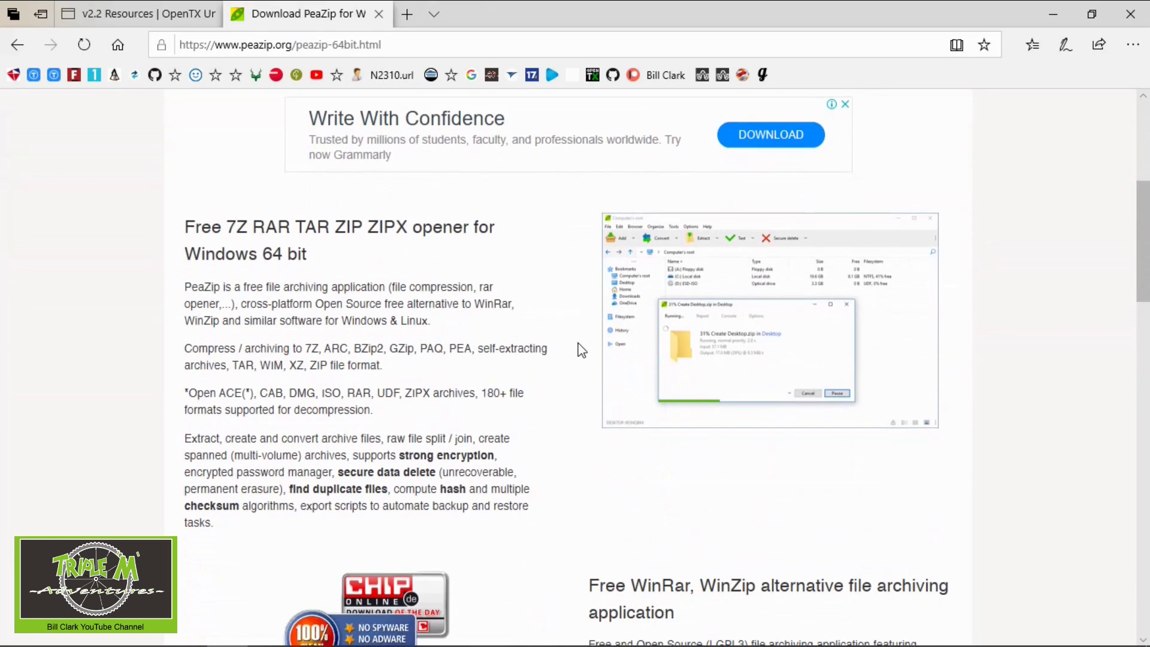
pyautogui.scroll(-3, 581, 350)
pyautogui.scroll(7, 581, 351)
pyautogui.scroll(2, 582, 349)
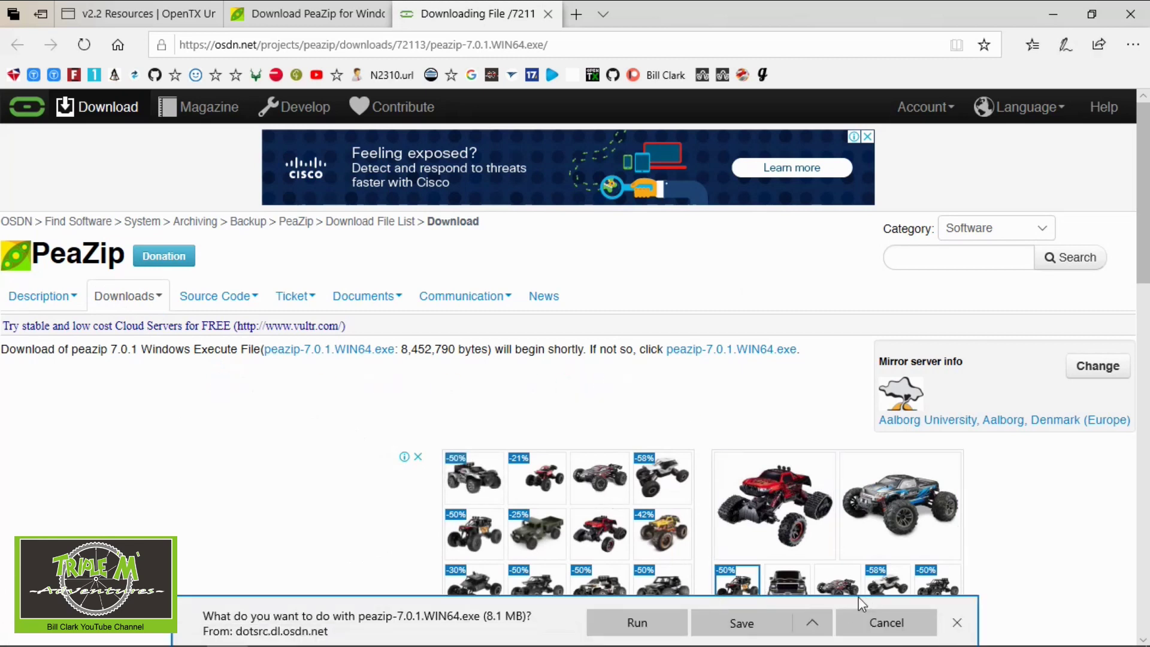
# Save peazip-7.0.1.WIN64.exe into the Amber folder via Save as.
pyautogui.click(817, 619)
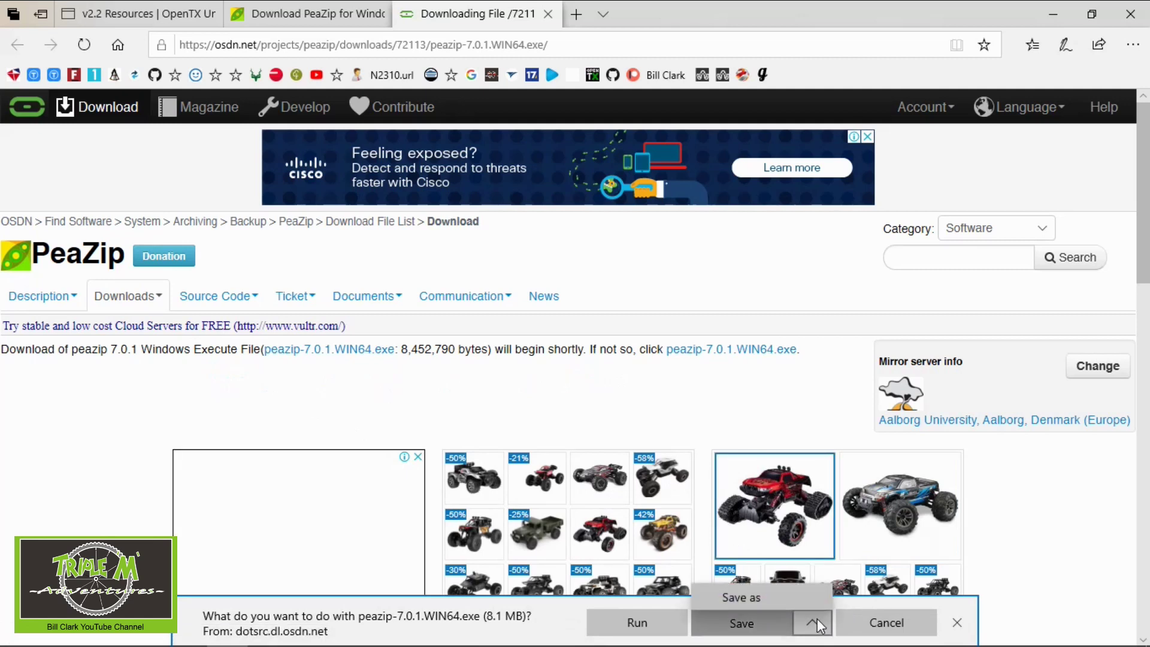
pyautogui.click(729, 593)
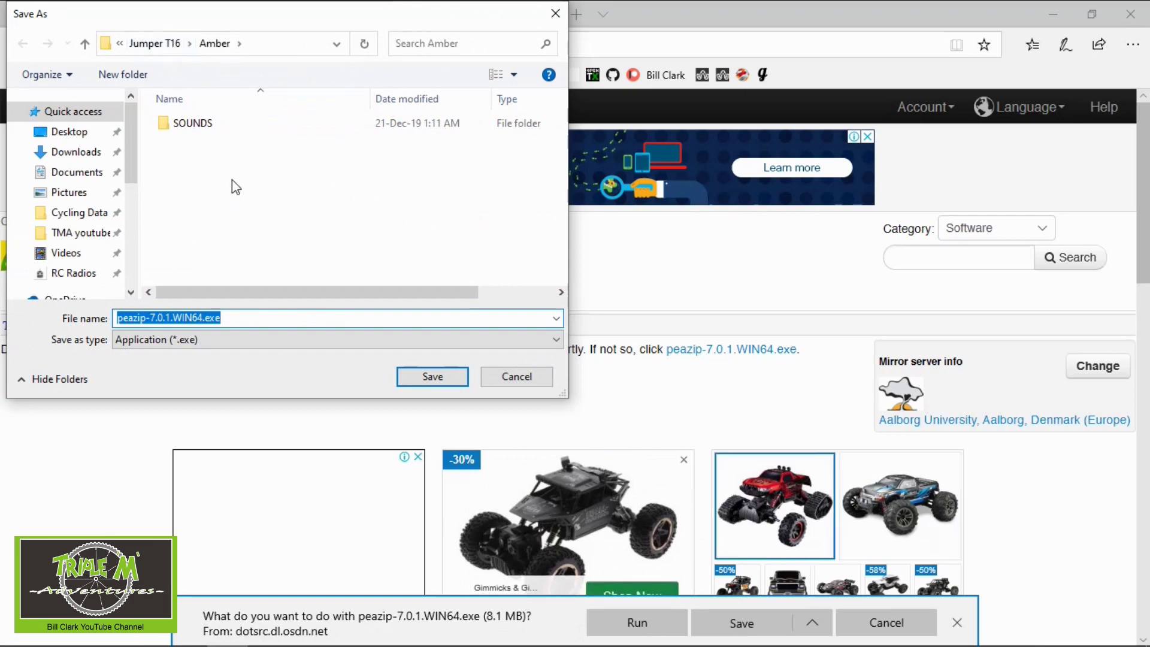
pyautogui.click(417, 376)
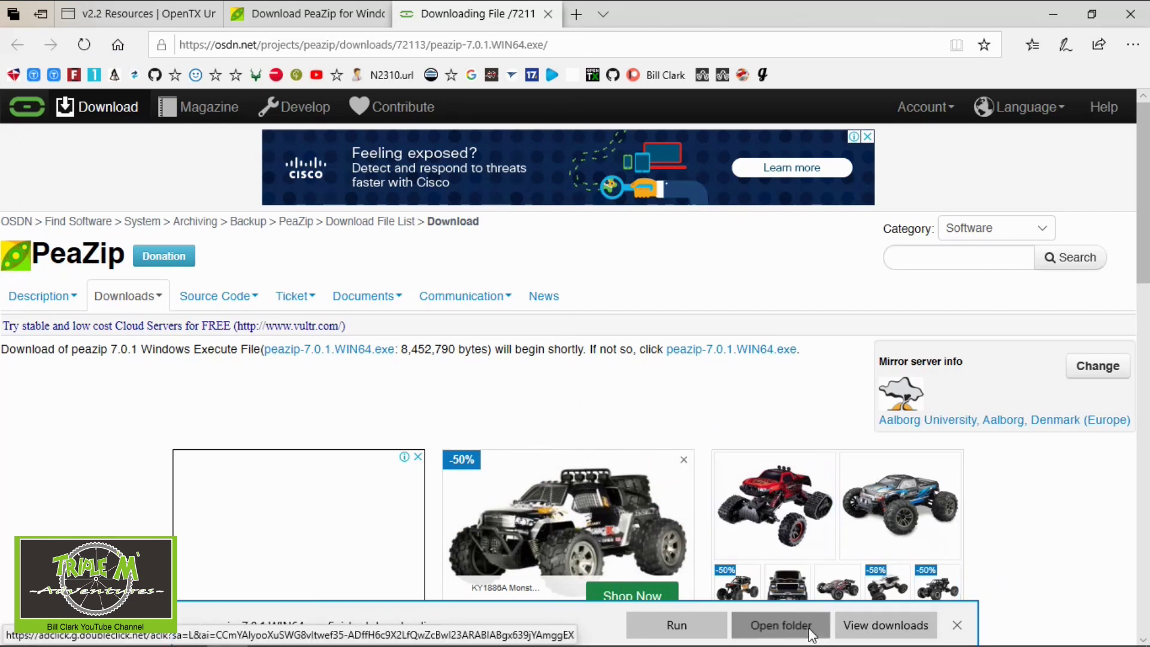
# Open the Amber folder and open Amber22.rar in PeaZip, showing its SOUNDS folder.
pyautogui.click(781, 625)
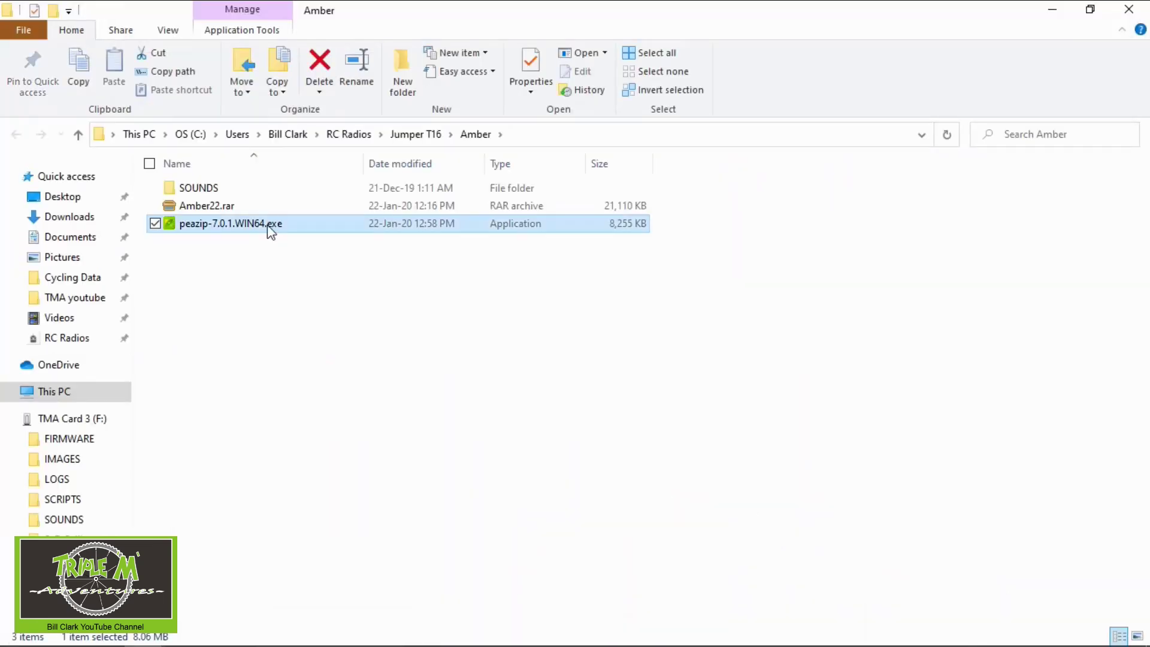
pyautogui.moveTo(272, 231)
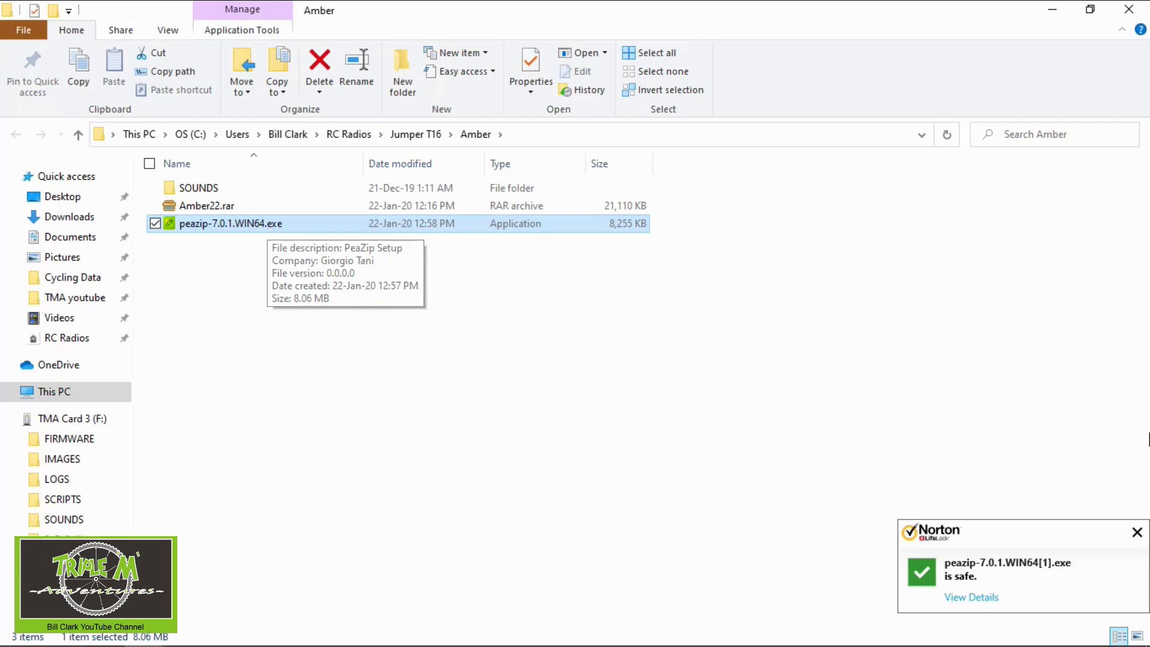
pyautogui.doubleClick(228, 208)
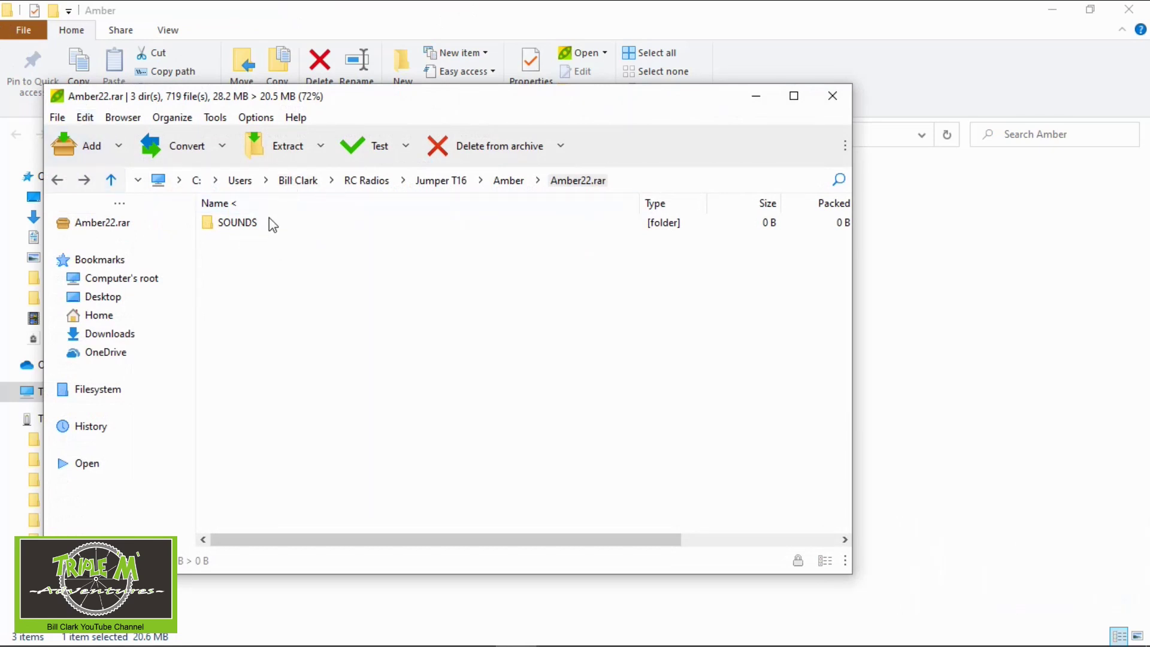
pyautogui.click(247, 230)
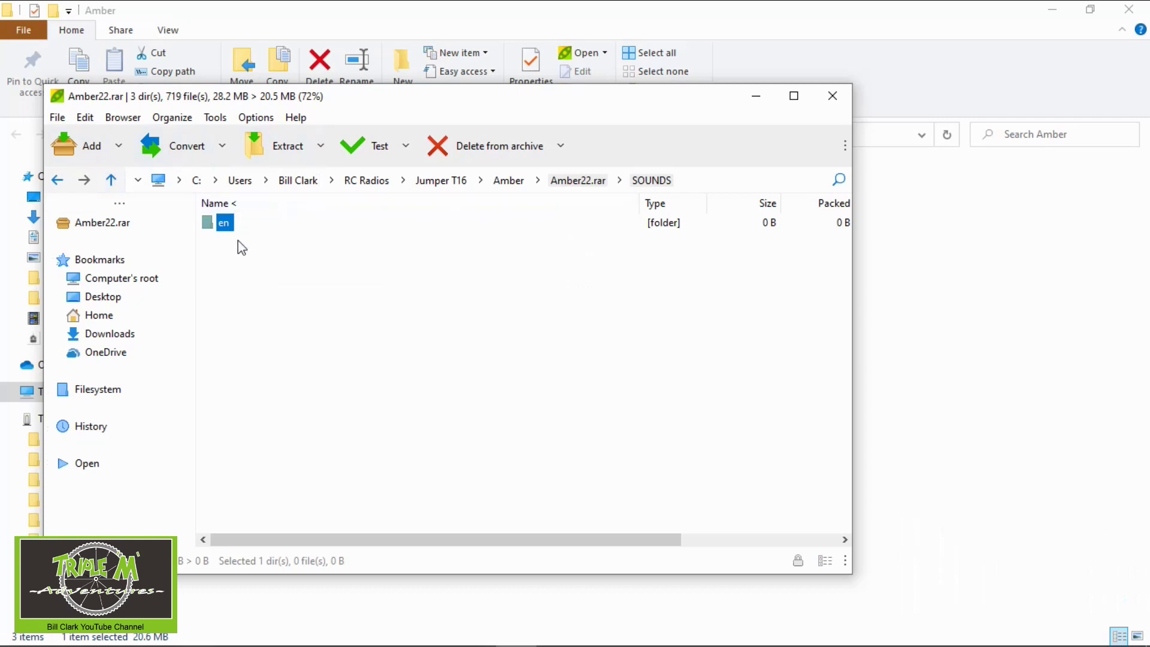
pyautogui.click(592, 185)
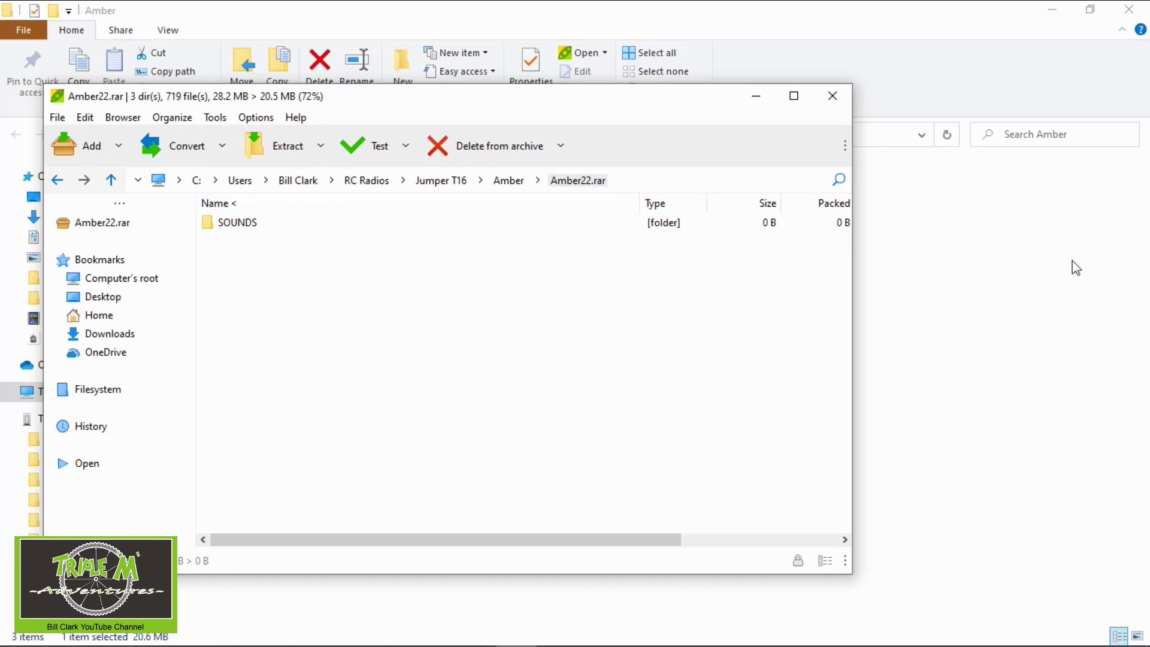
pyautogui.click(845, 101)
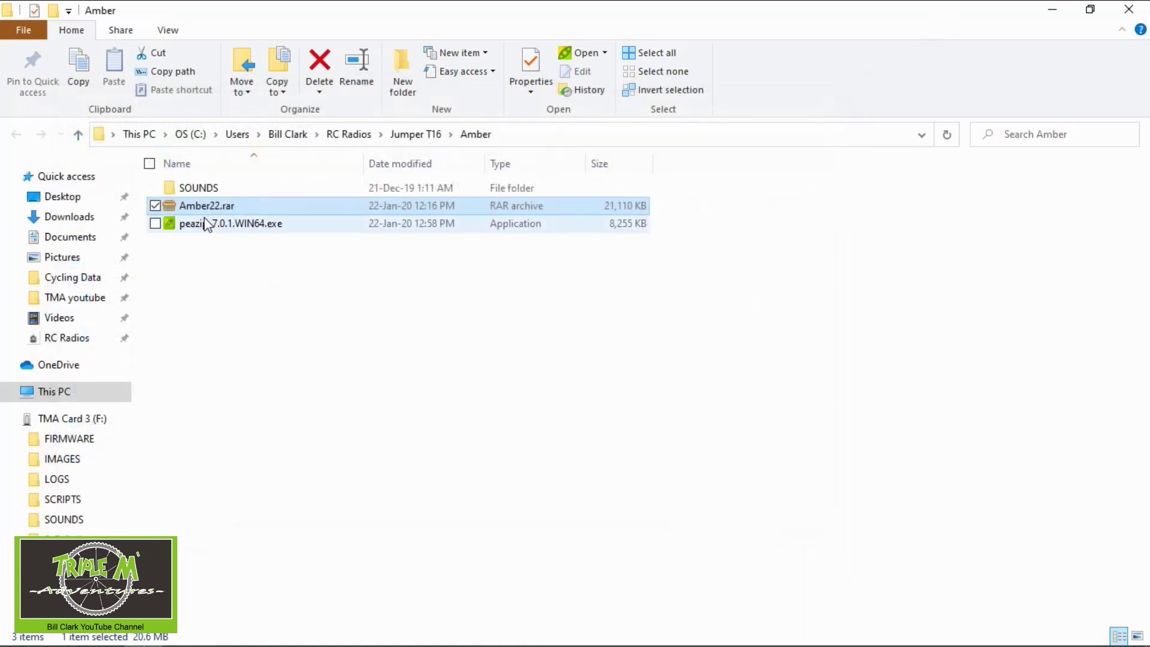
pyautogui.click(222, 188)
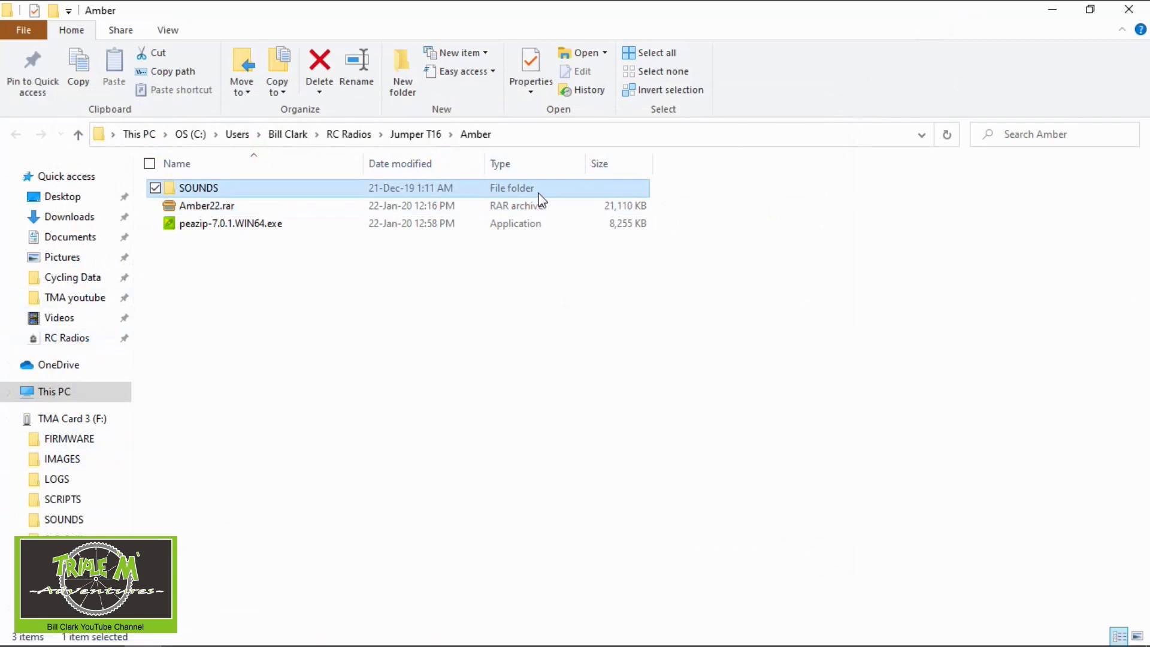
# Copy all 508 files in Amber's SOUNDS/en folder, then go to the TMA Card 3 (F:) drive.
pyautogui.doubleClick(448, 186)
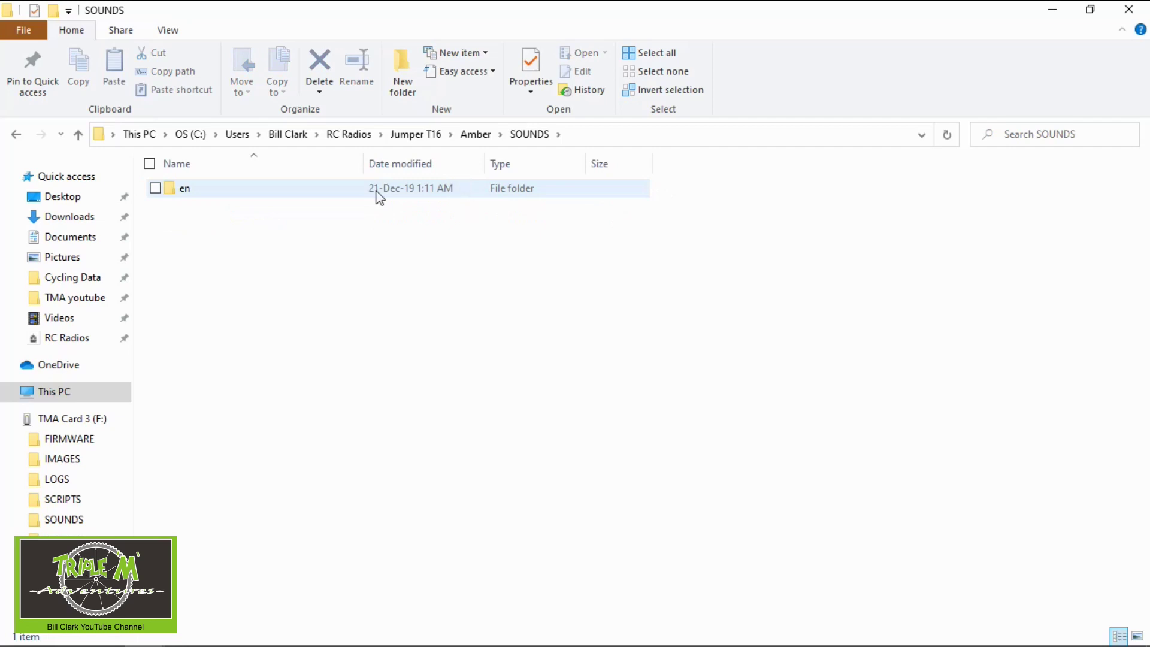
pyautogui.doubleClick(308, 188)
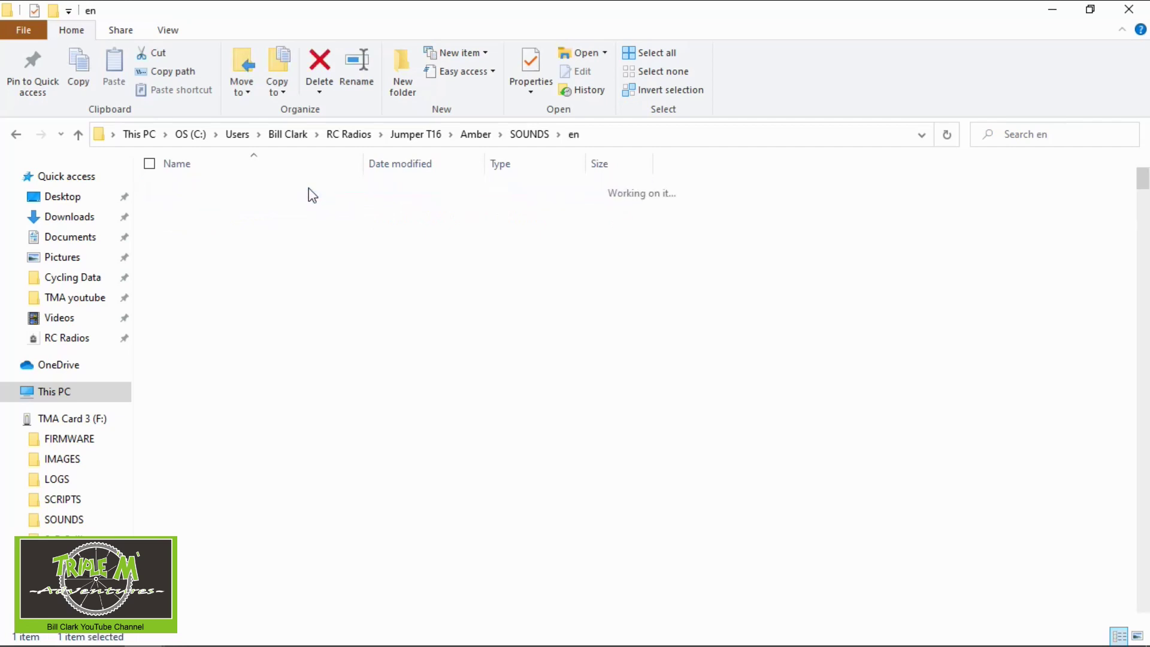
pyautogui.click(667, 53)
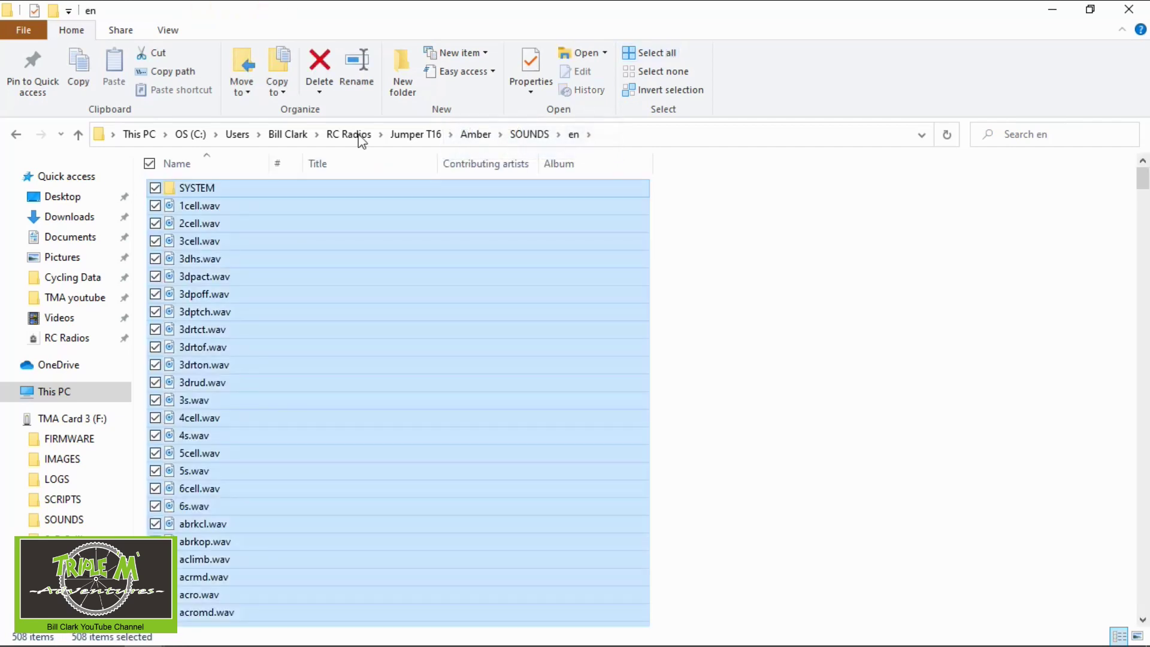
pyautogui.rightClick(363, 189)
pyautogui.click(261, 315)
pyautogui.click(50, 421)
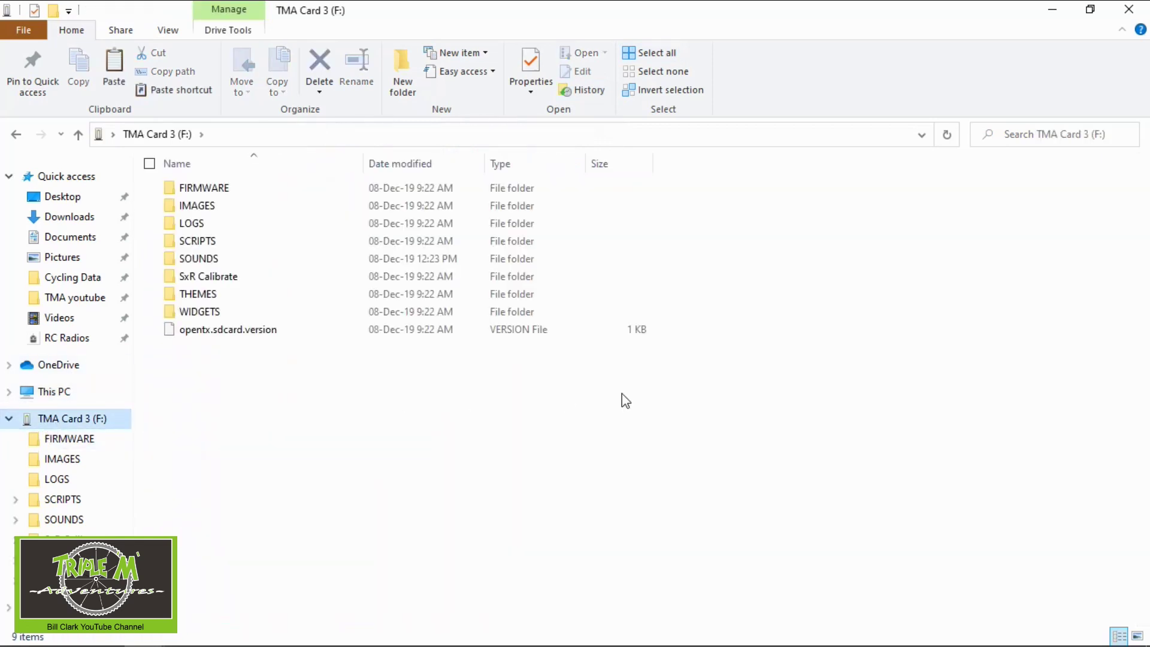
# Paste the sound files into F: SOUNDS/en, replacing the 243 same-named files.
pyautogui.doubleClick(205, 258)
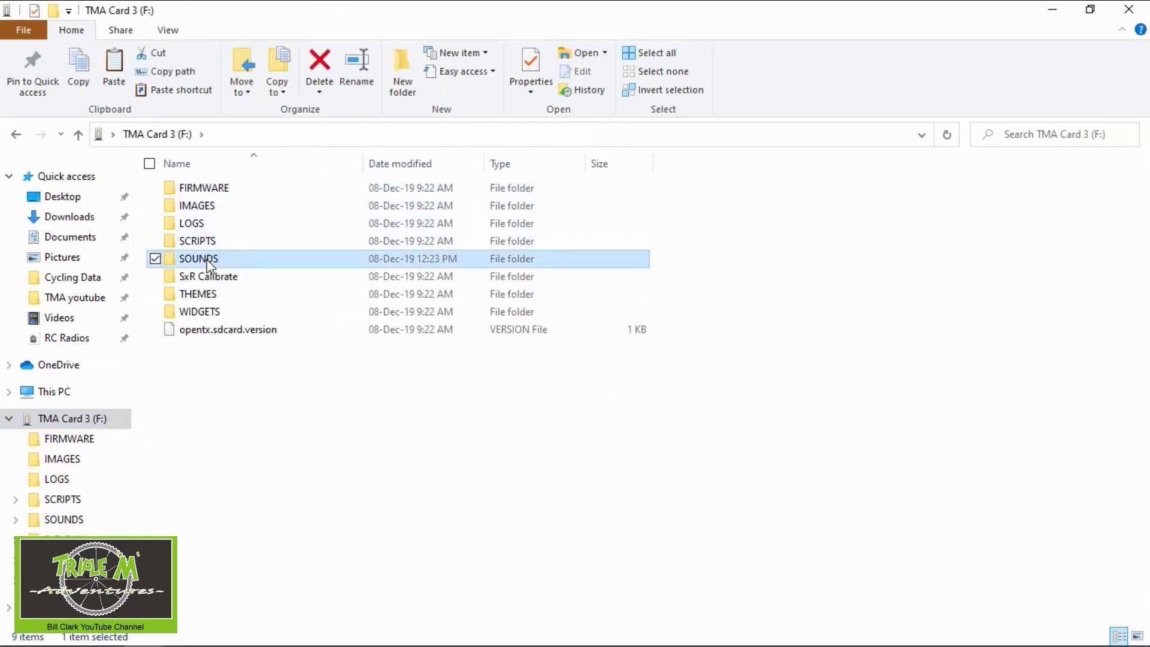
pyautogui.doubleClick(204, 226)
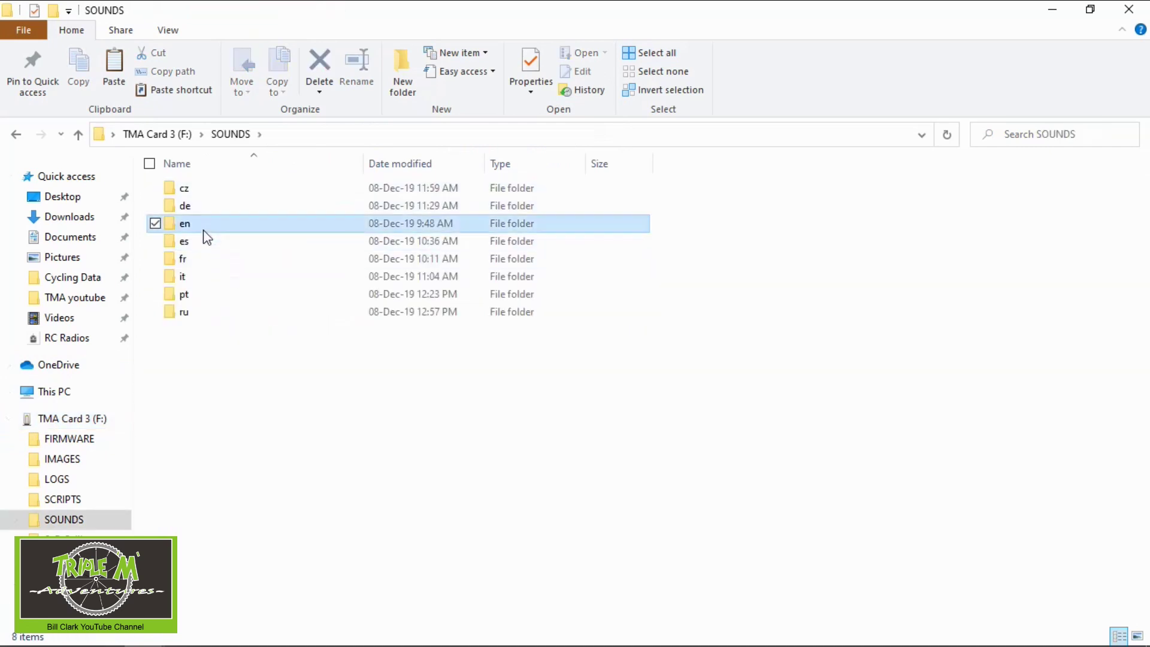
pyautogui.rightClick(971, 211)
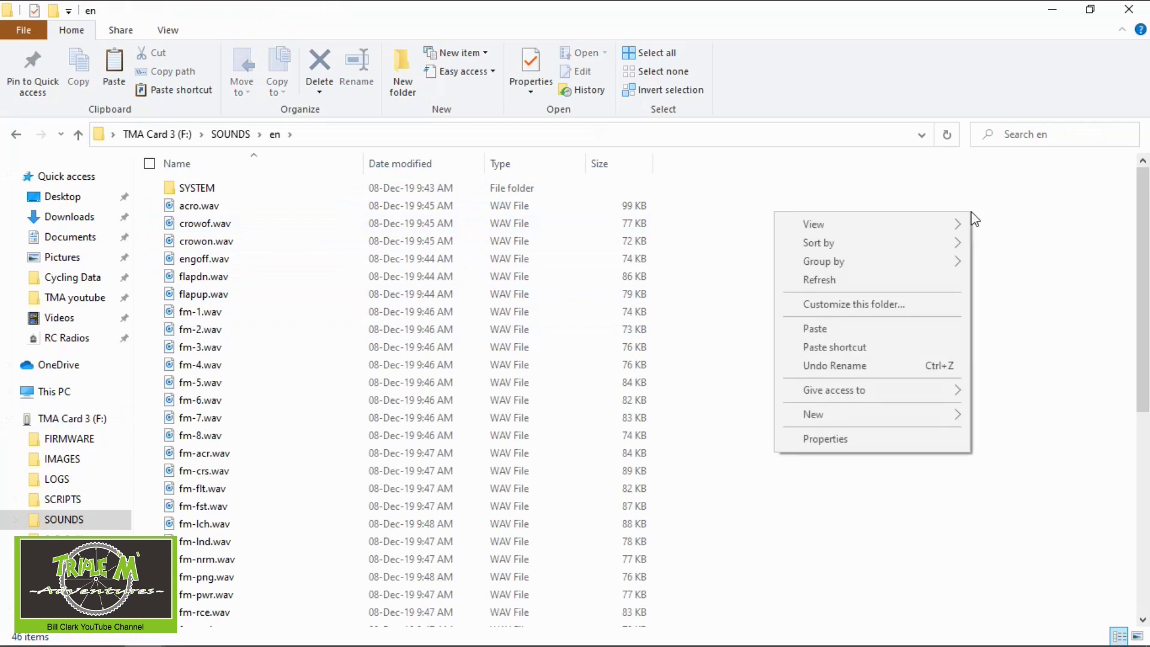
pyautogui.click(857, 331)
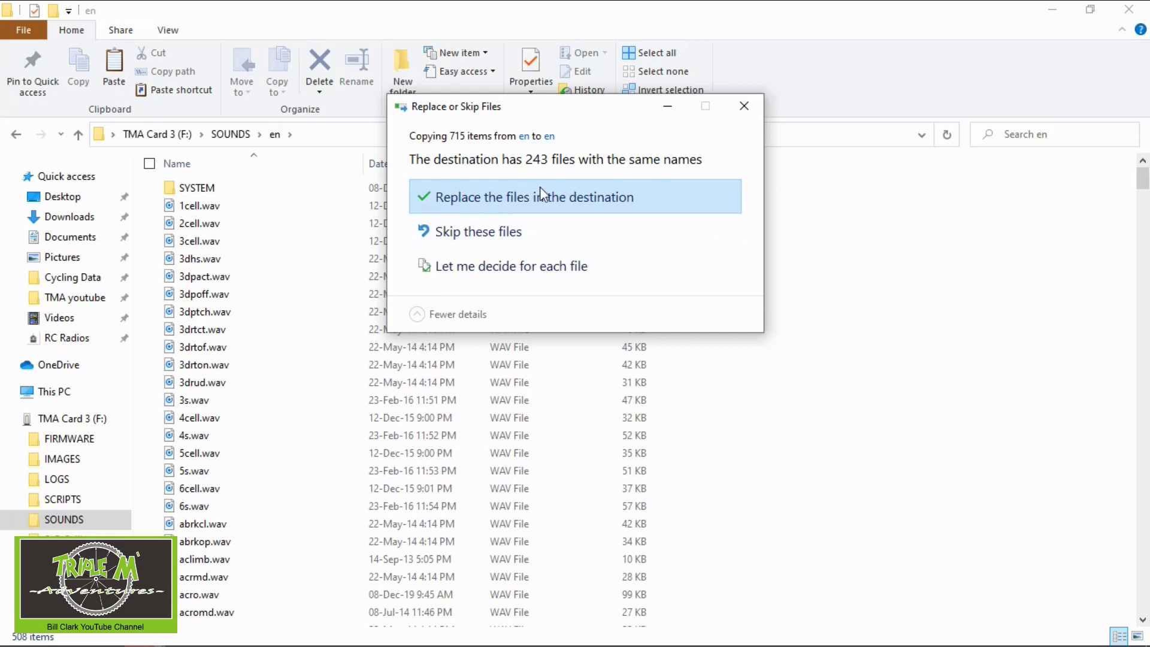
pyautogui.click(555, 192)
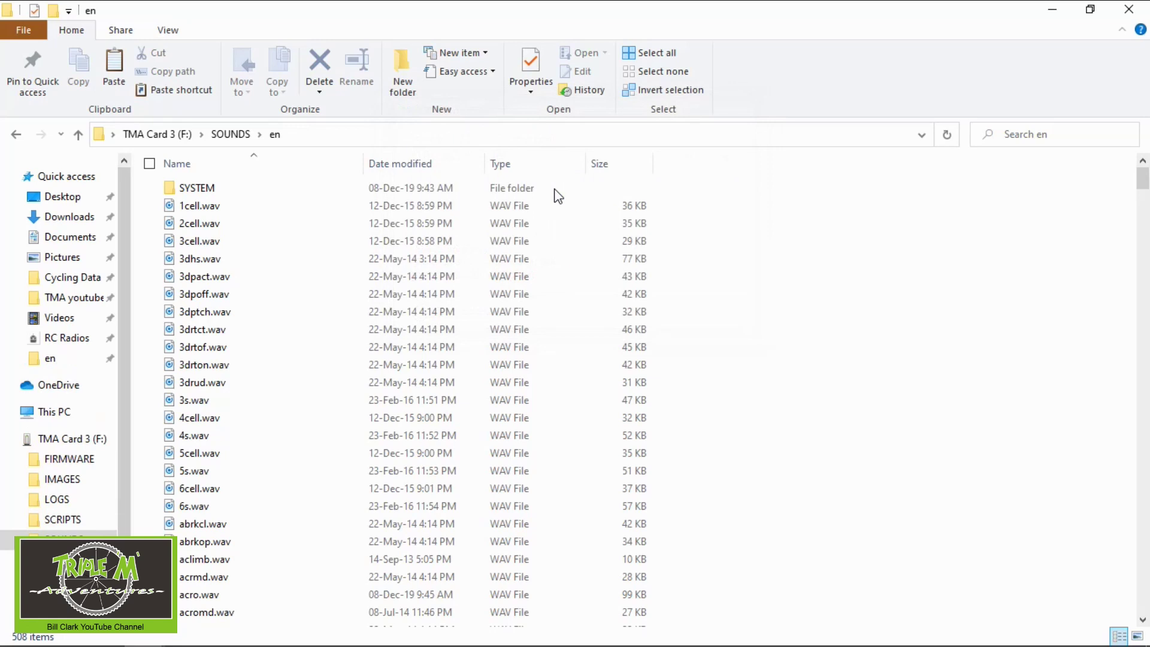
pyautogui.hotkey('ctrl', 'a')
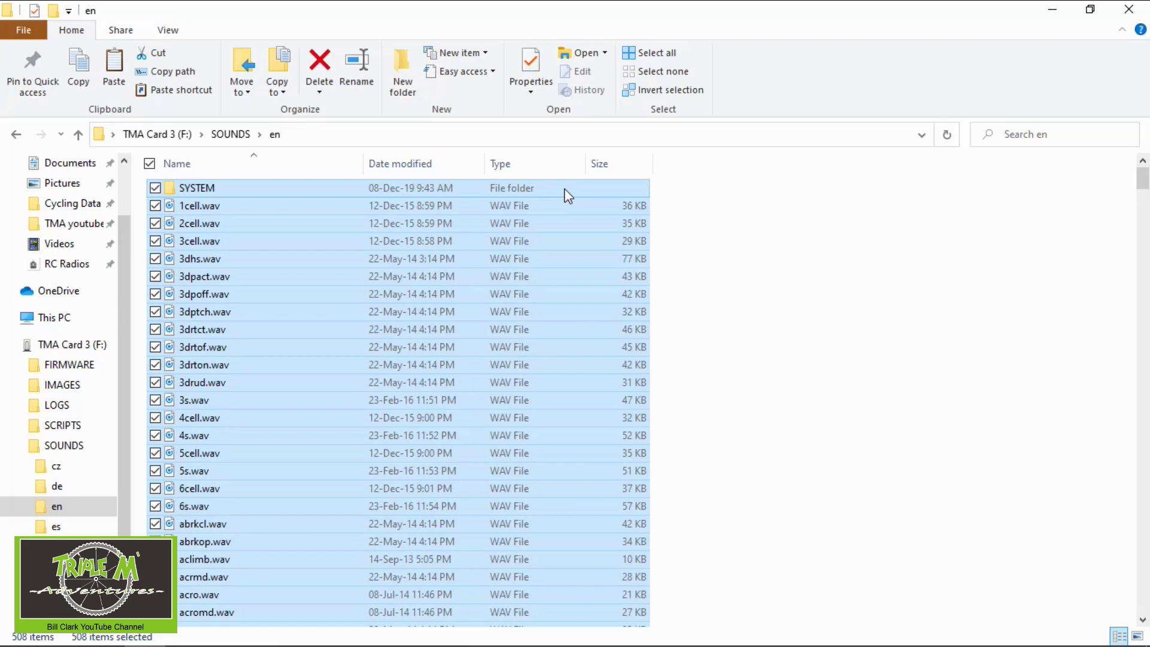
# Download betaflight-tx-lua-scripts_1.4.1.zip (182 KB) from the Betaflight TX Lua Scripts 1.4.1 GitHub release.
pyautogui.click(223, 636)
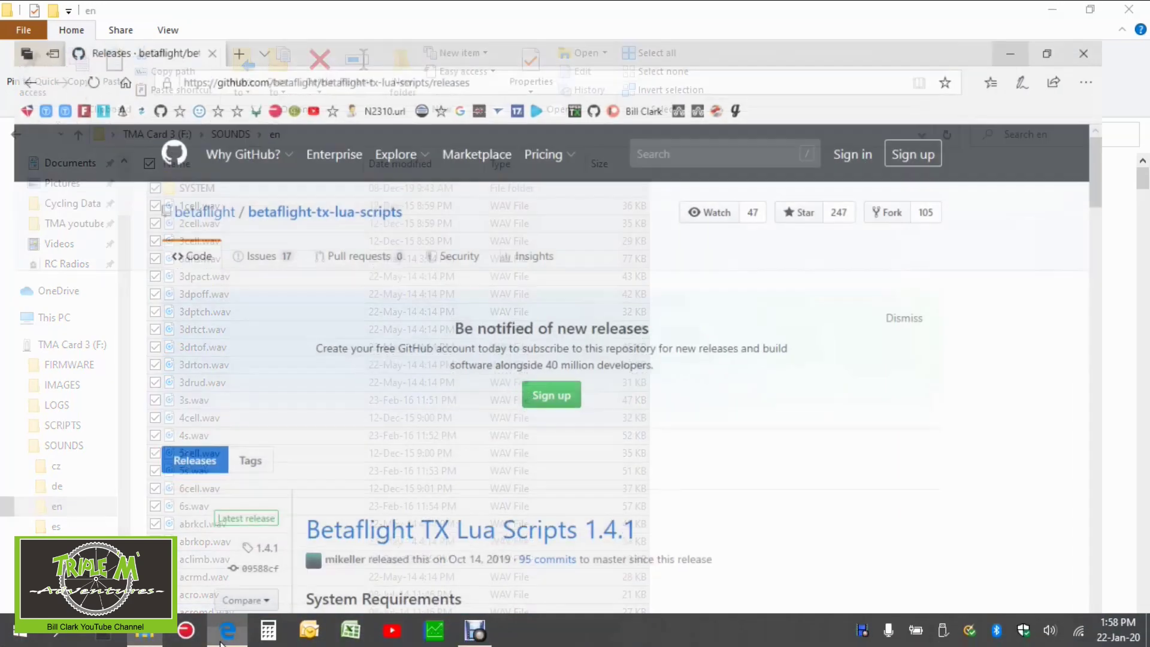
pyautogui.click(503, 42)
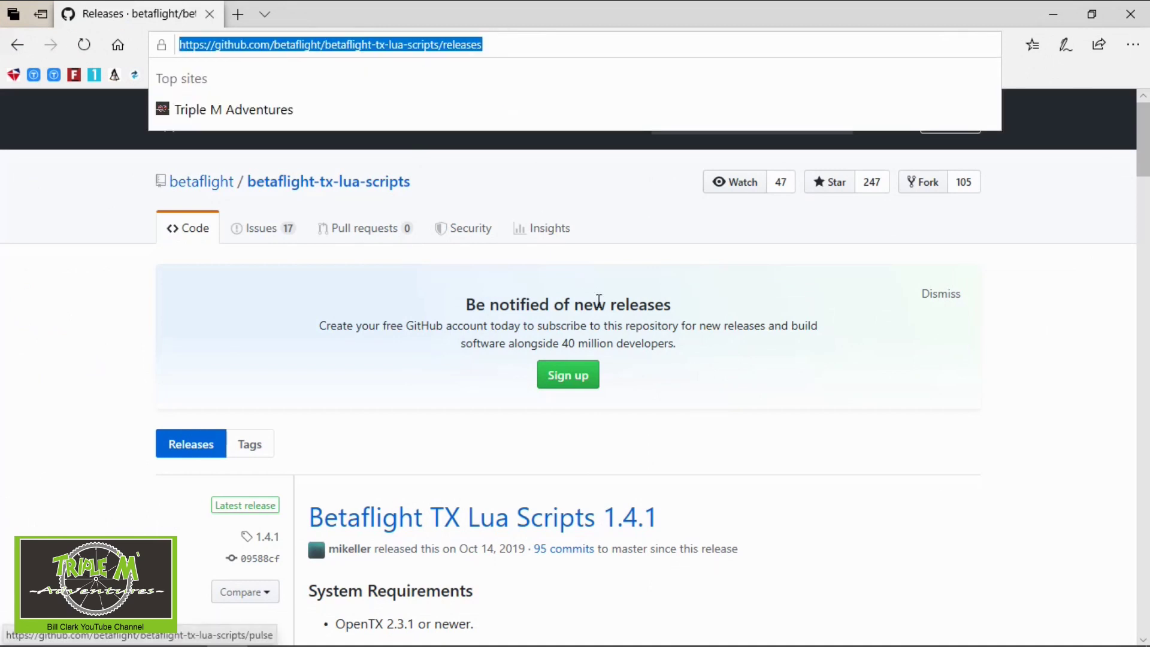
pyautogui.scroll(-4, 721, 407)
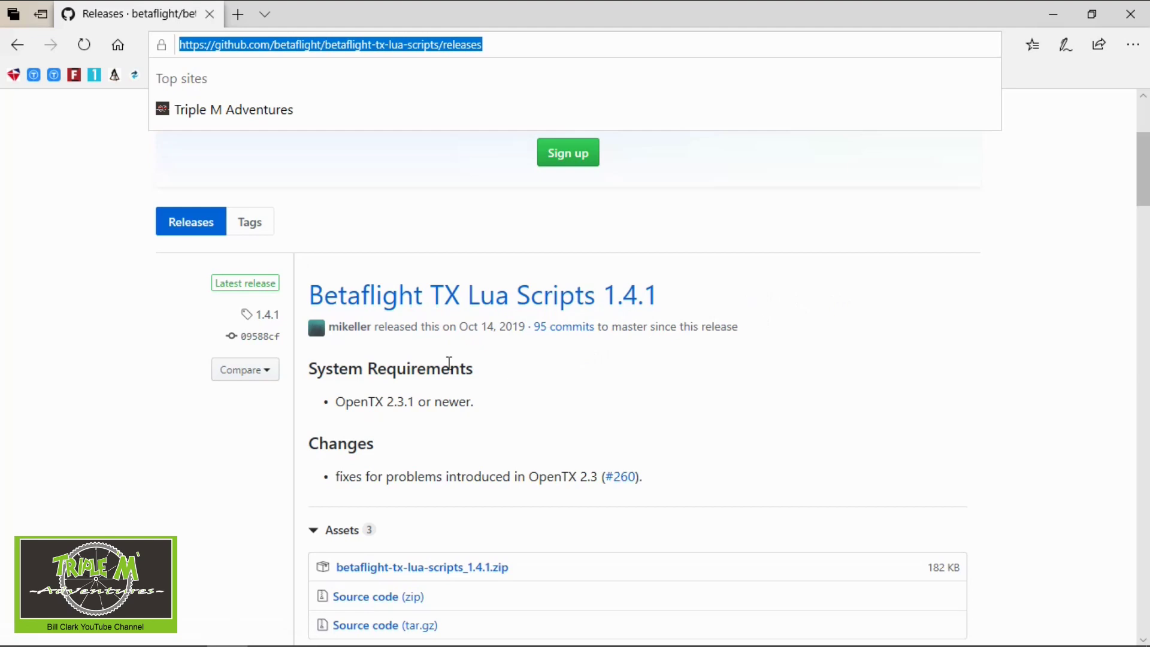
pyautogui.scroll(-7, 995, 269)
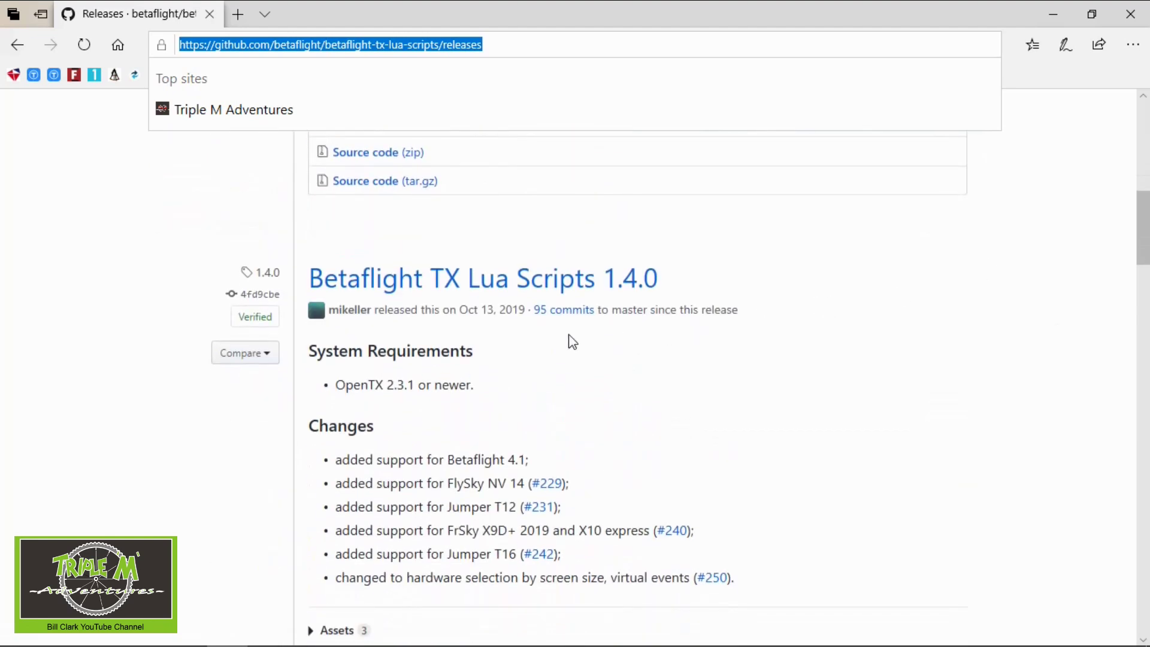
pyautogui.scroll(-2, 757, 365)
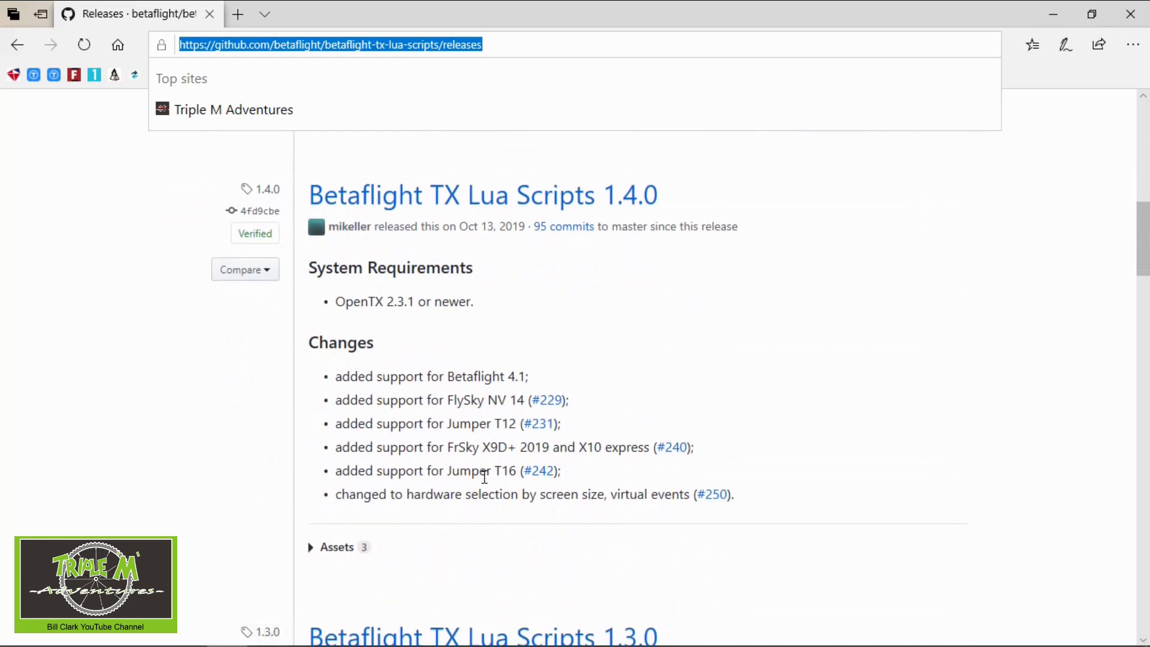
pyautogui.scroll(5, 806, 411)
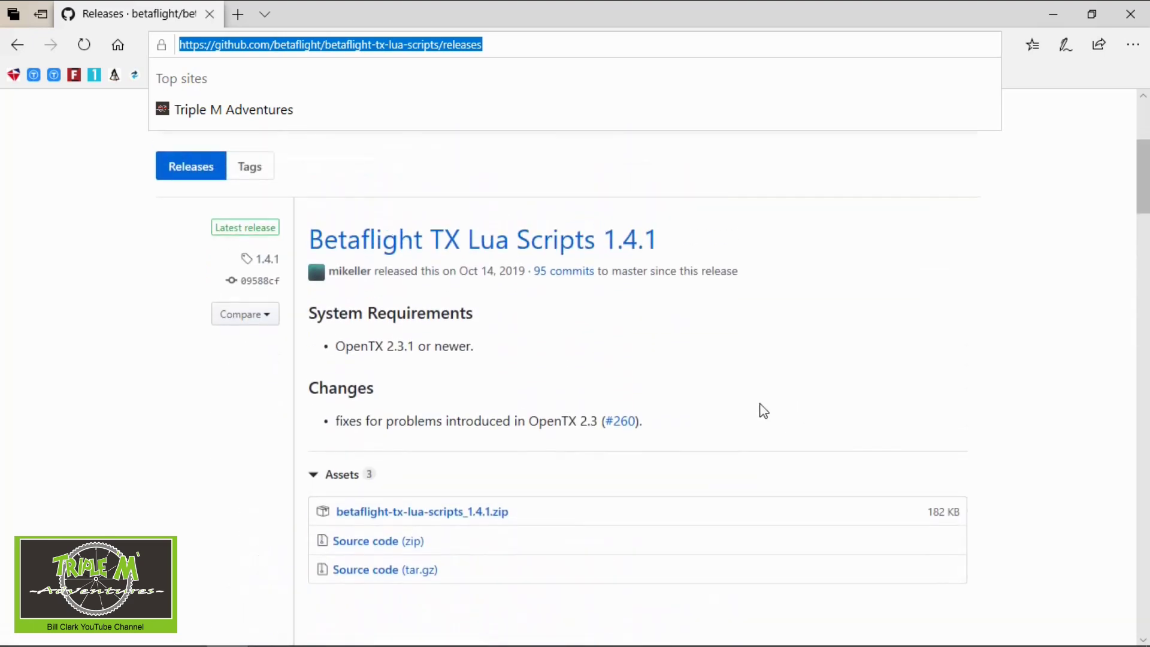
pyautogui.click(468, 512)
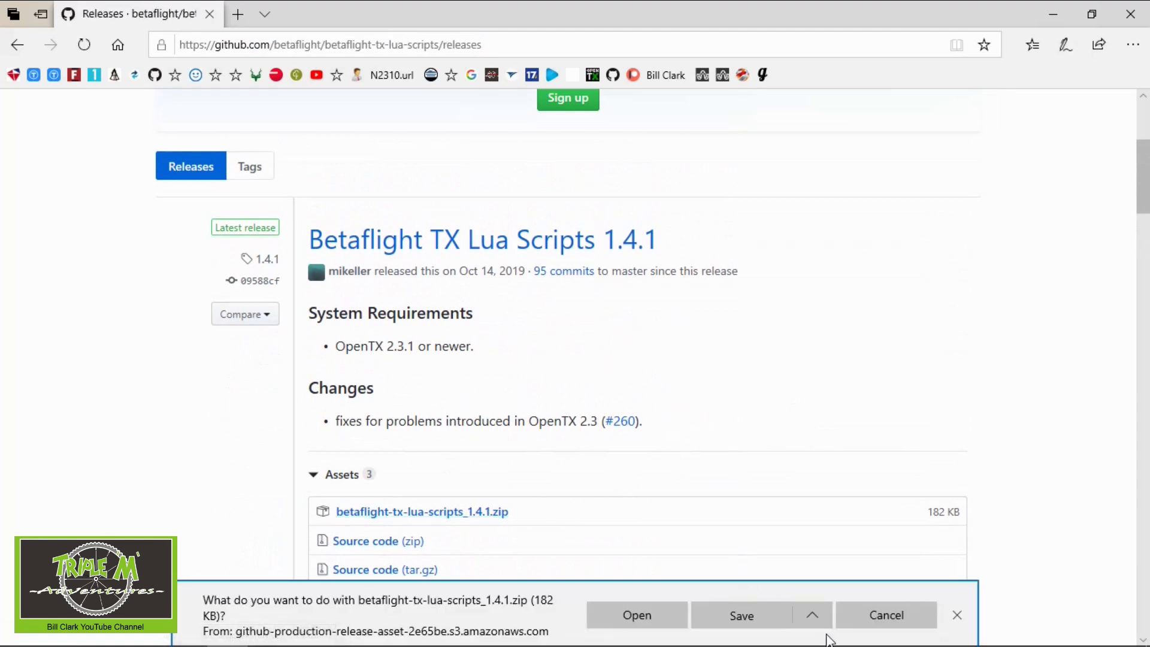
# Browse Save as to Jumper T16 > Betaflight TX Lua Scripts, then cancel since the zip exists.
pyautogui.click(813, 617)
pyautogui.click(795, 592)
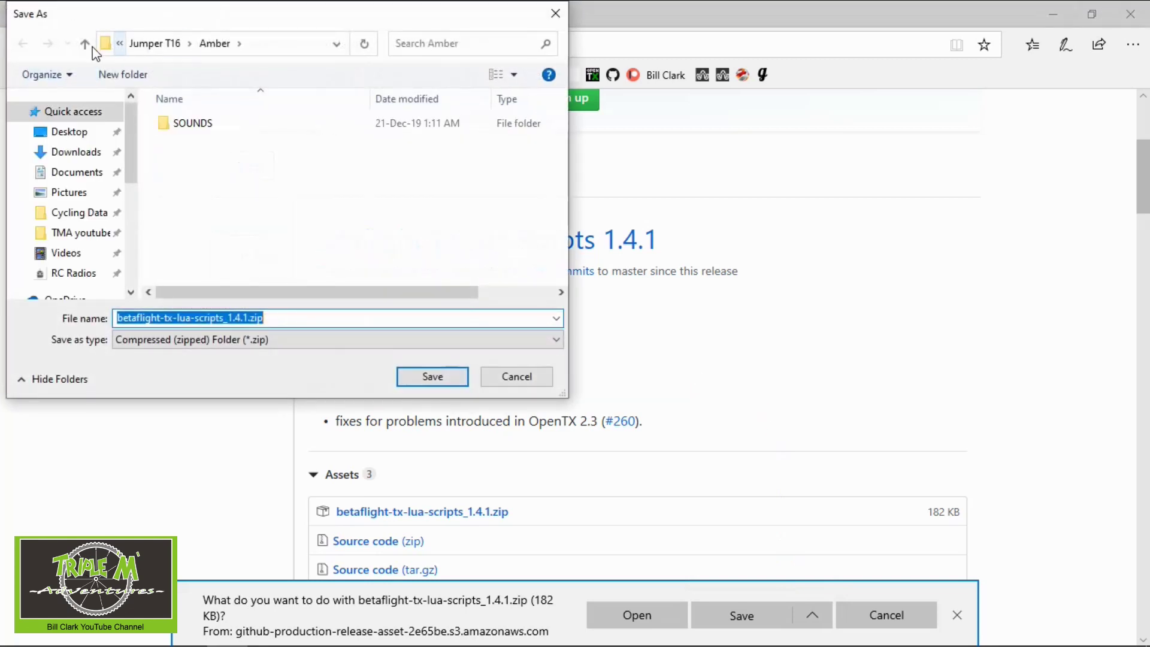
pyautogui.click(155, 44)
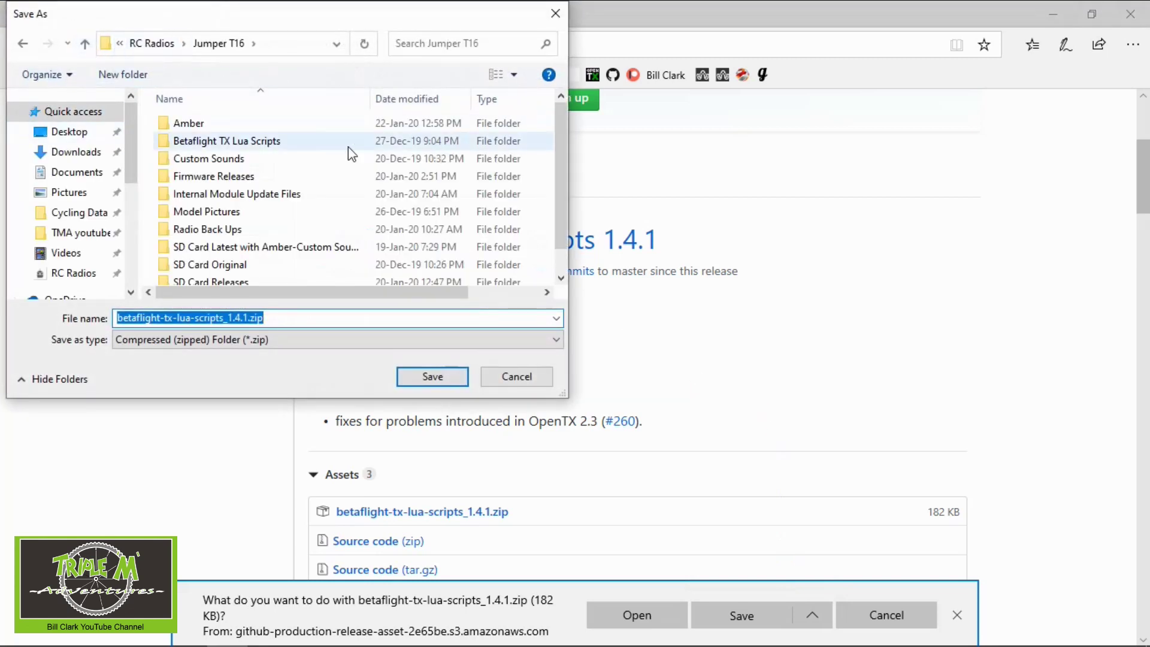
pyautogui.doubleClick(250, 143)
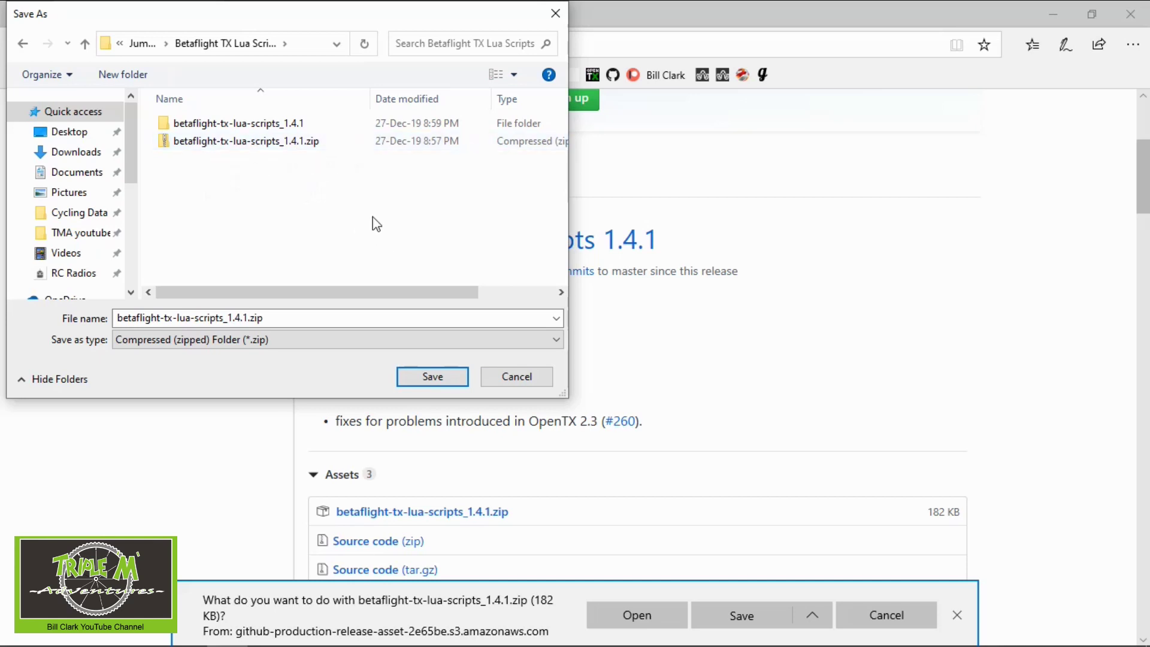
pyautogui.click(528, 379)
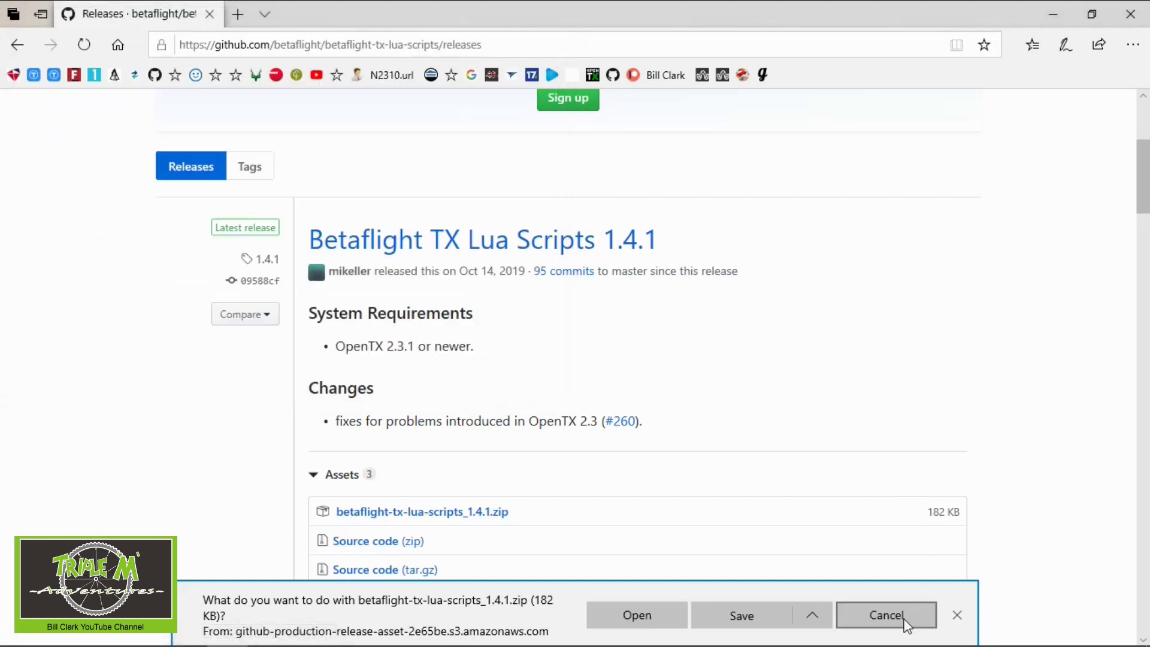
# Cancel the zip download and return to File Explorer's RC Radios folder.
pyautogui.click(886, 616)
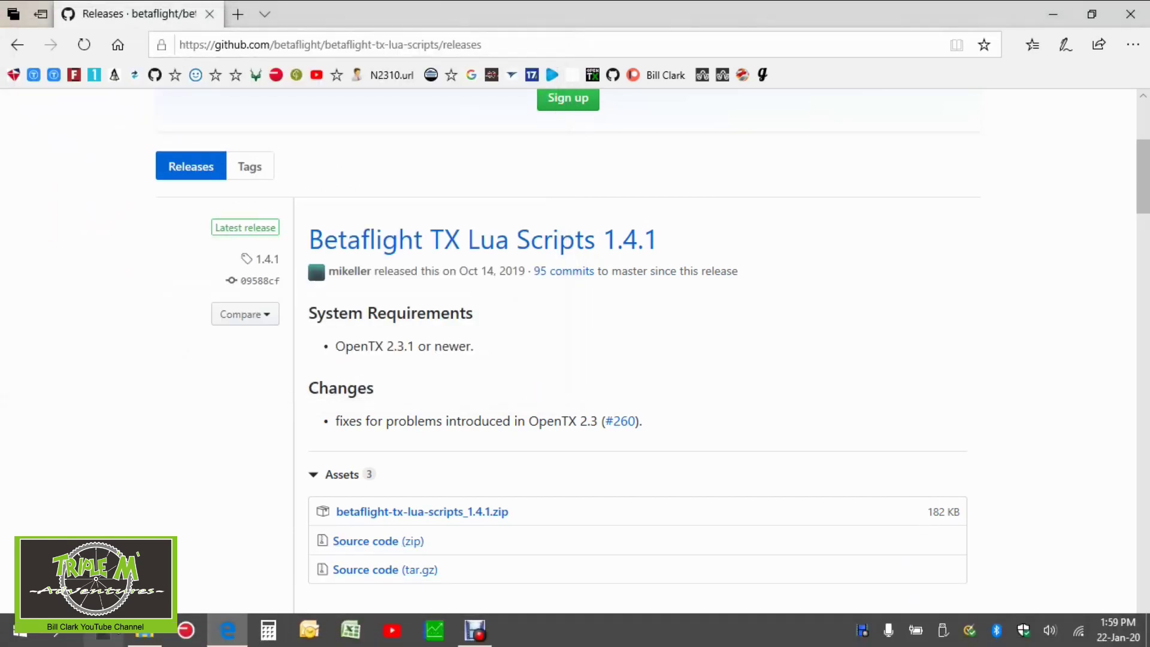
pyautogui.click(139, 640)
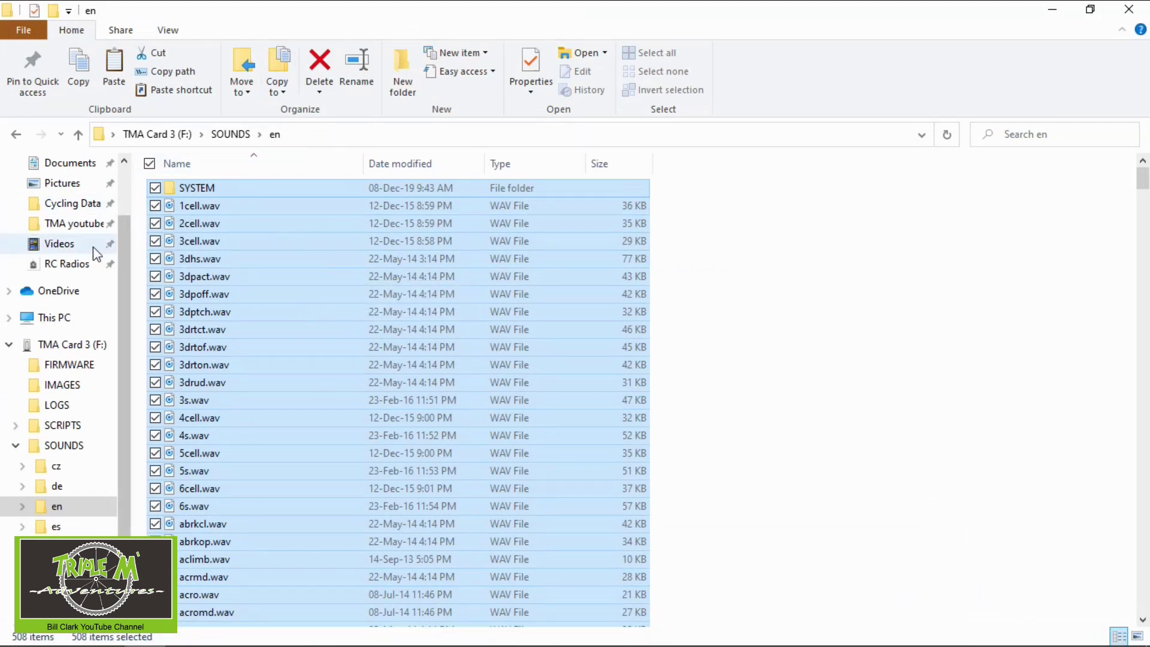
pyautogui.click(70, 264)
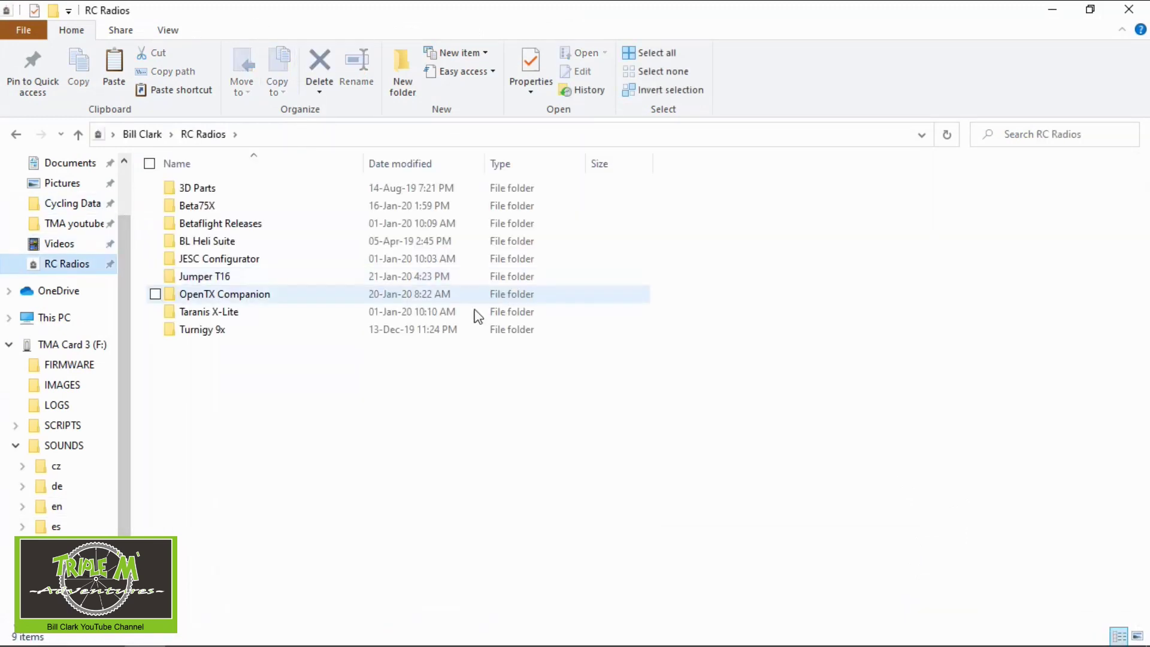
# Open Jumper T16 > Betaflight TX Lua Scripts, showing the 1.4.1 folder, zip and LuaEdit installer.
pyautogui.doubleClick(243, 276)
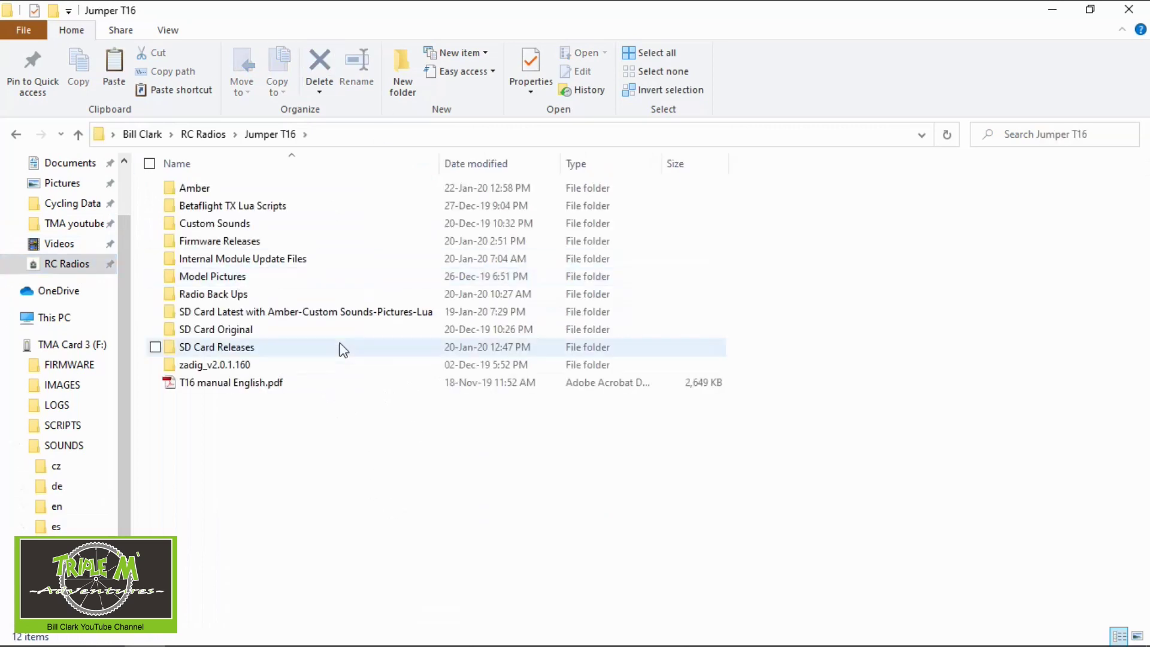
pyautogui.doubleClick(263, 207)
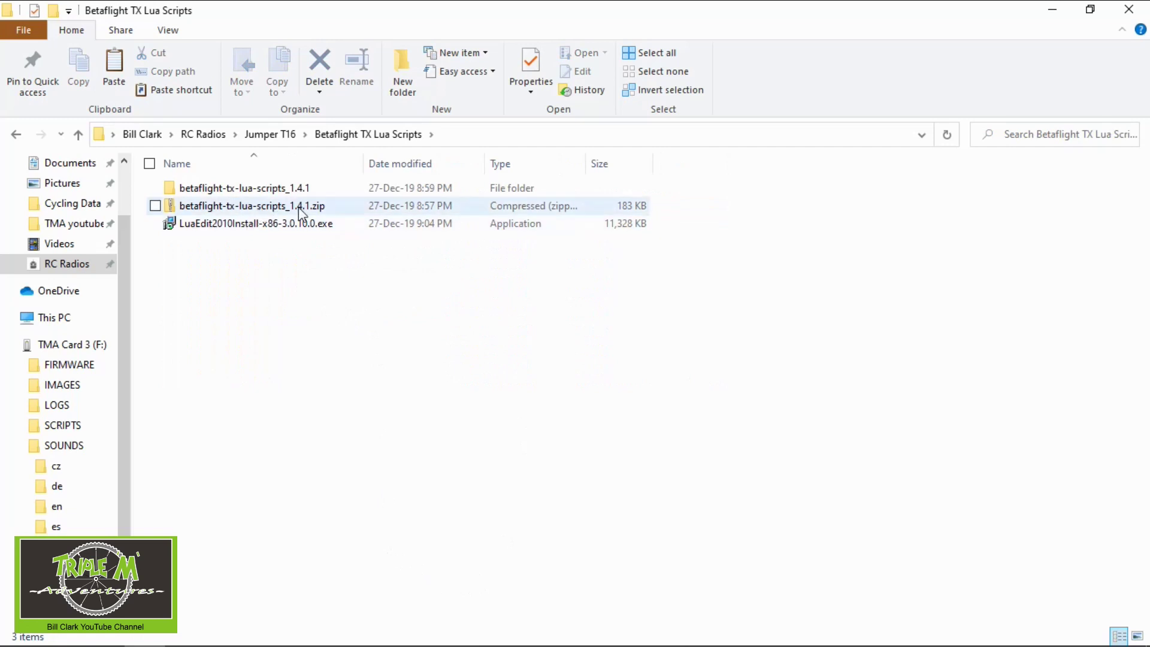
pyautogui.moveTo(293, 213)
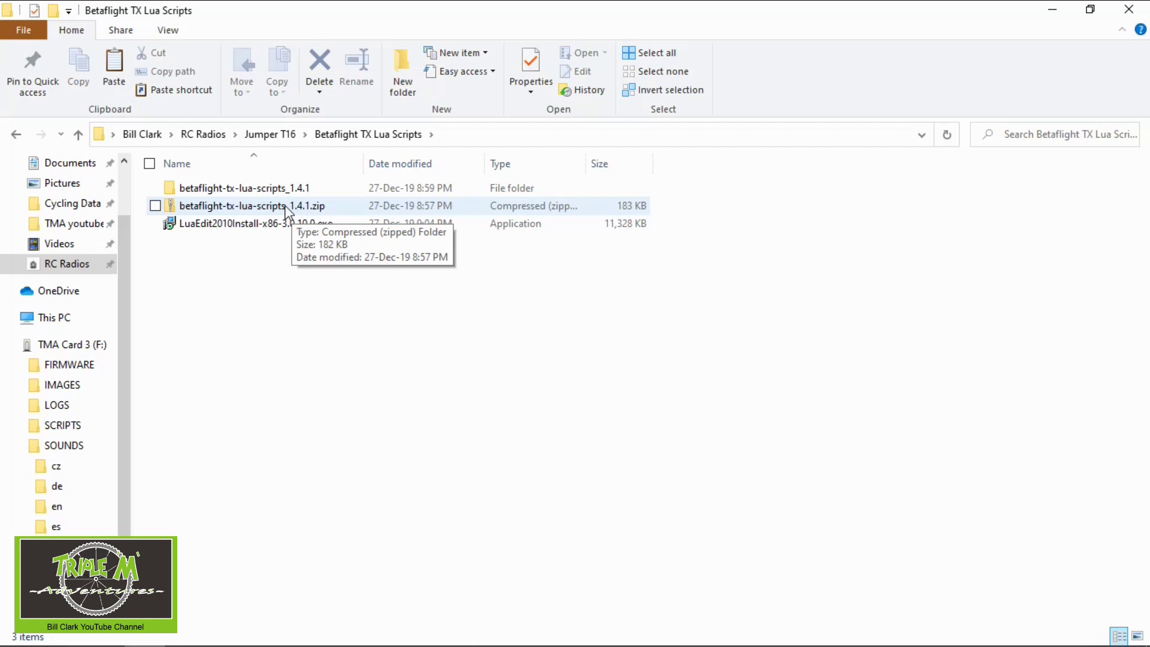
# Open the extracted betaflight-tx-lua-scripts_1.4.1 obj folder and select its BF, SCRIPTS and SOUNDS folders.
pyautogui.doubleClick(287, 208)
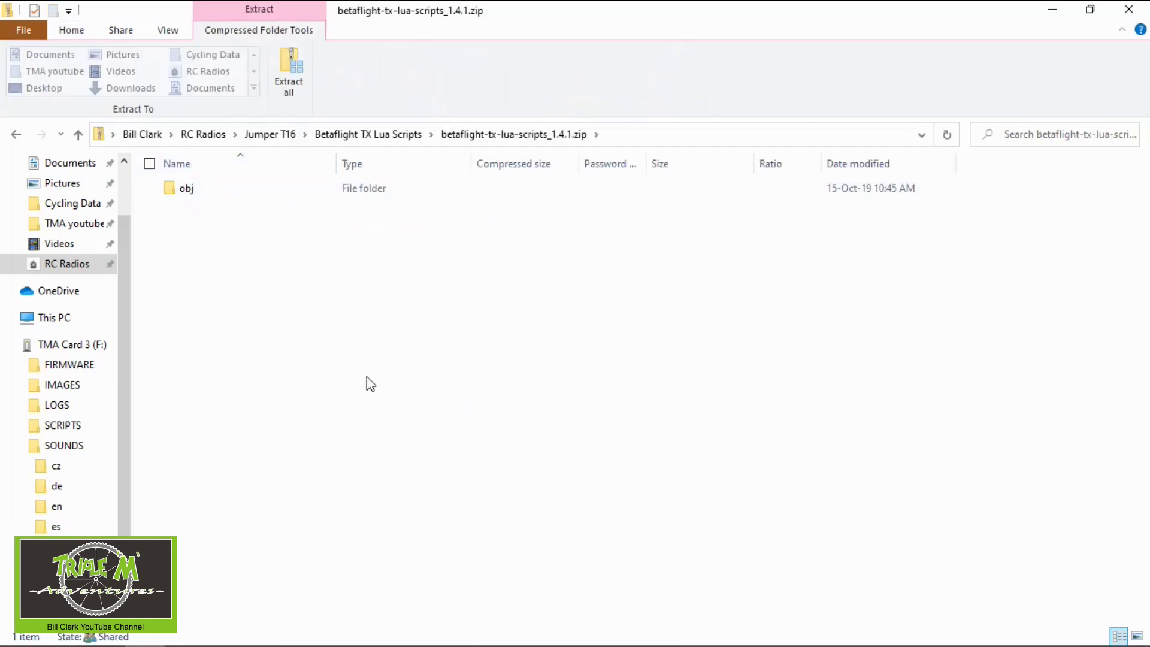
pyautogui.click(363, 136)
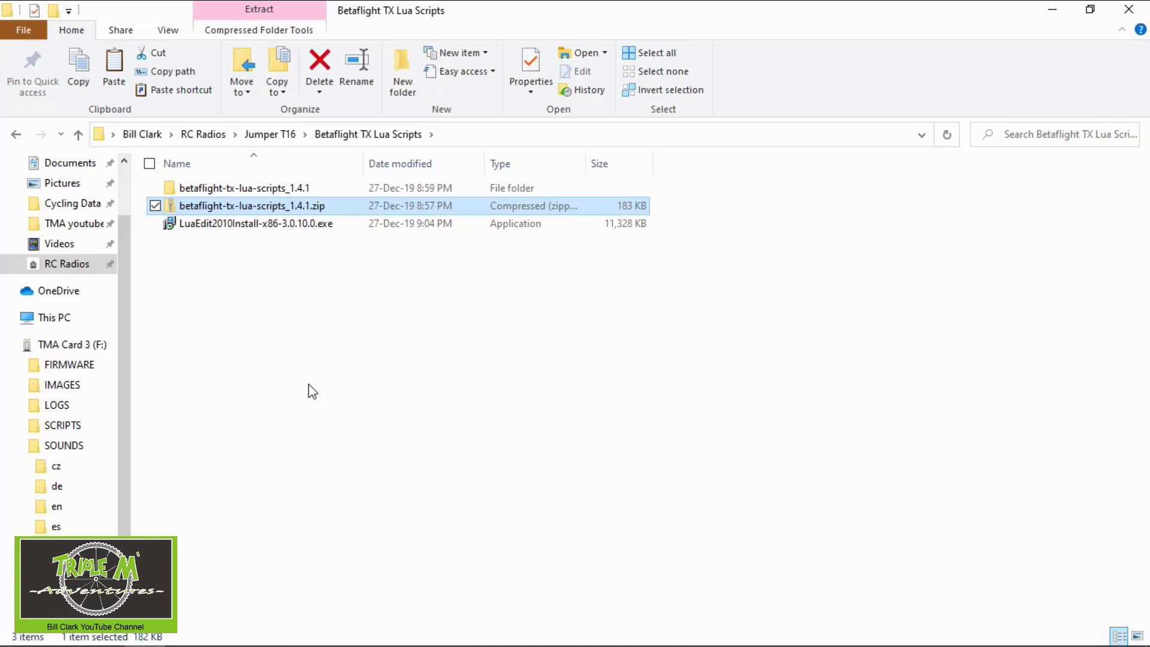
pyautogui.doubleClick(307, 188)
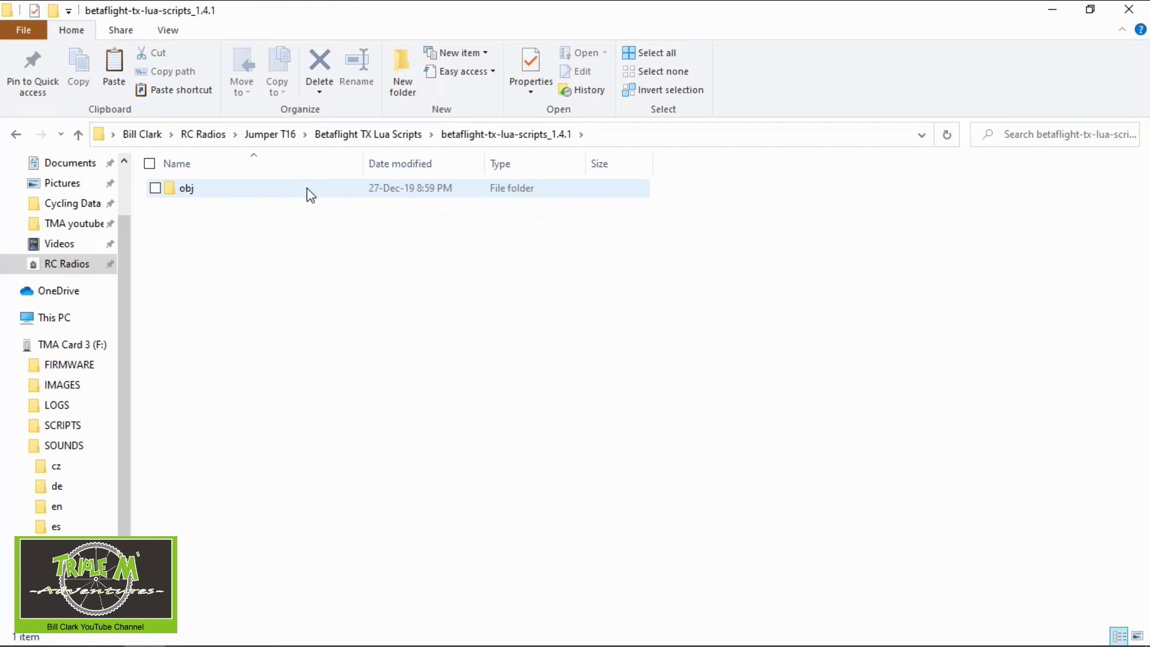
pyautogui.doubleClick(308, 189)
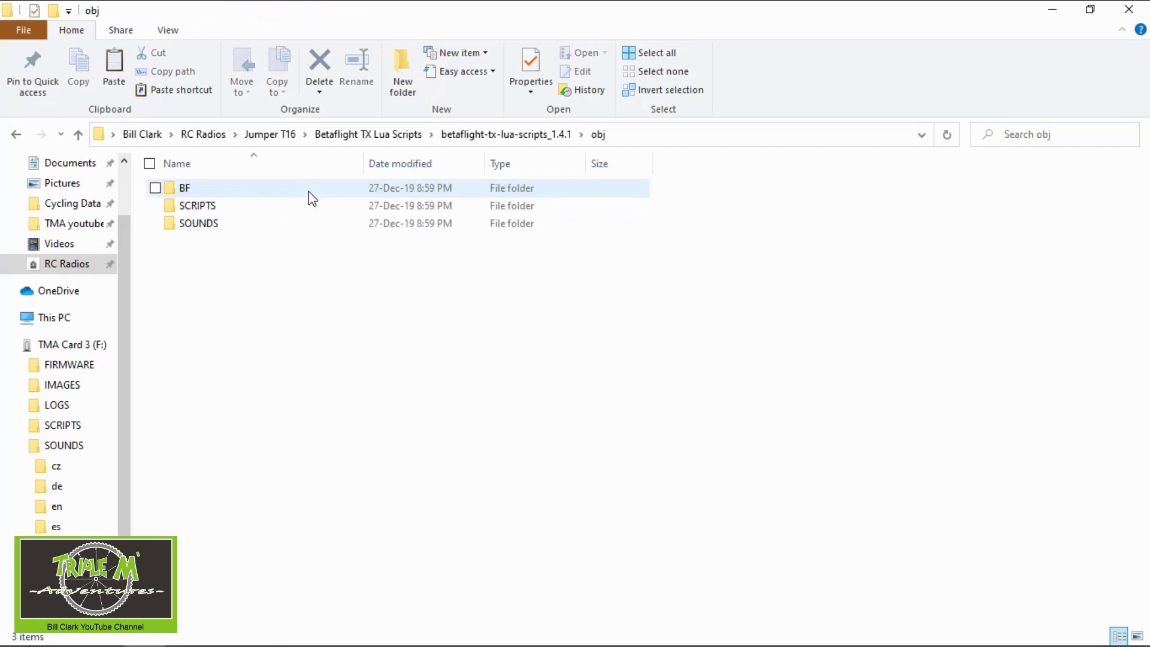
pyautogui.click(655, 53)
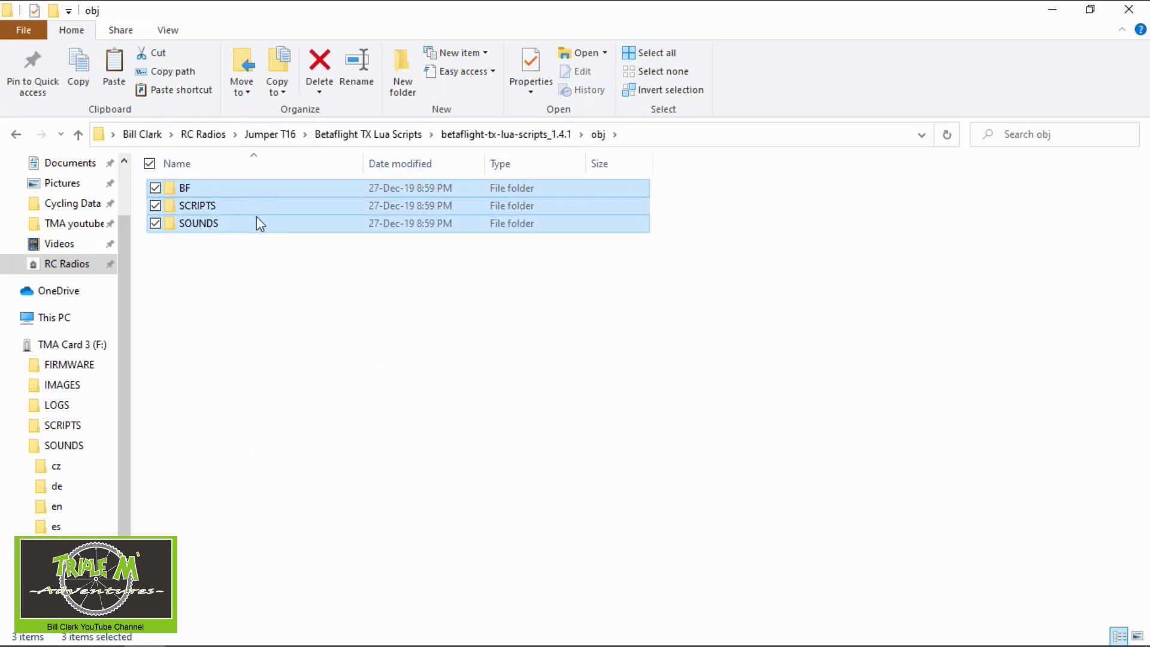
pyautogui.rightClick(458, 189)
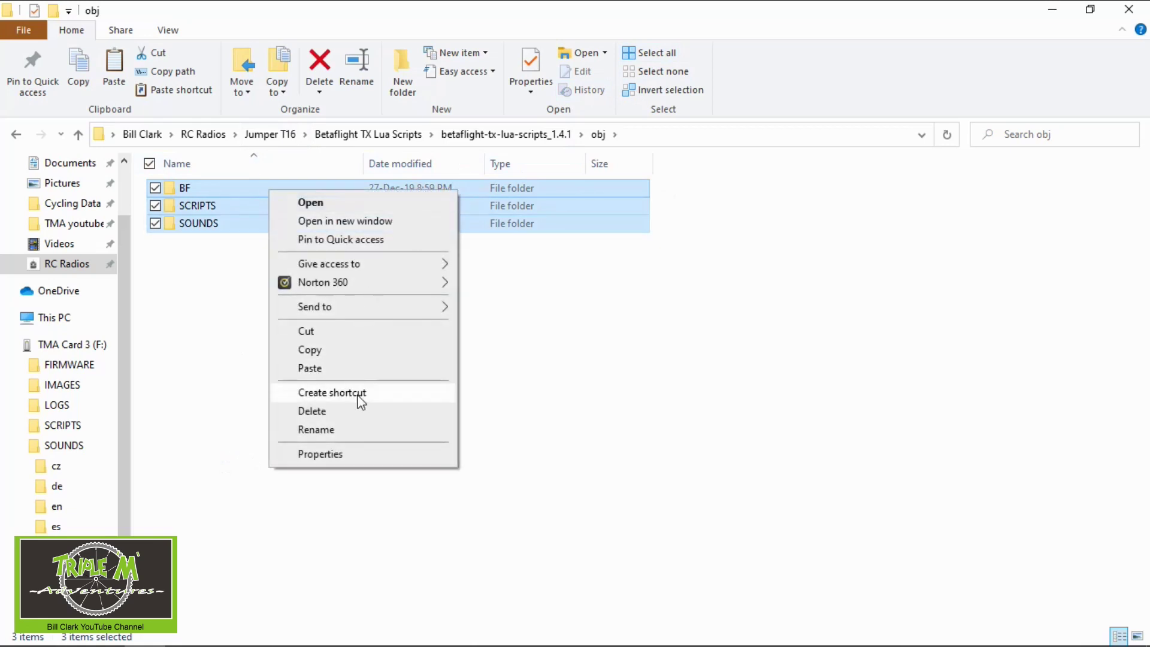
# Copy BF, SCRIPTS and SOUNDS and paste them onto the TMA Card 3 (F:) root.
pyautogui.click(347, 350)
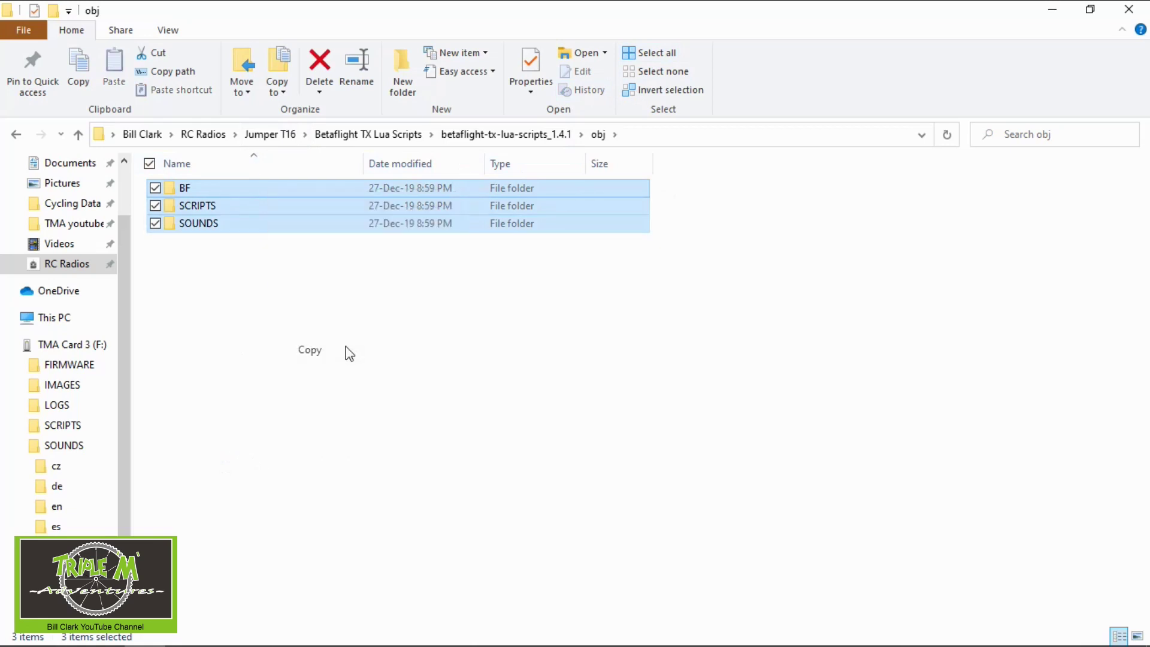
pyautogui.click(60, 345)
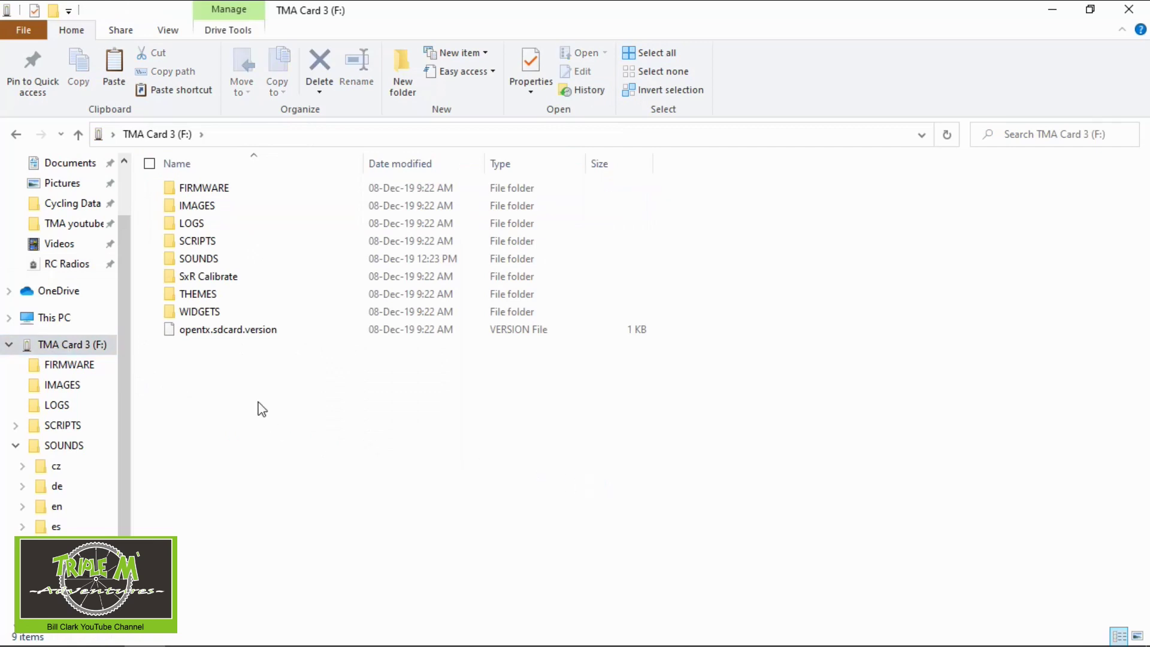
pyautogui.rightClick(886, 253)
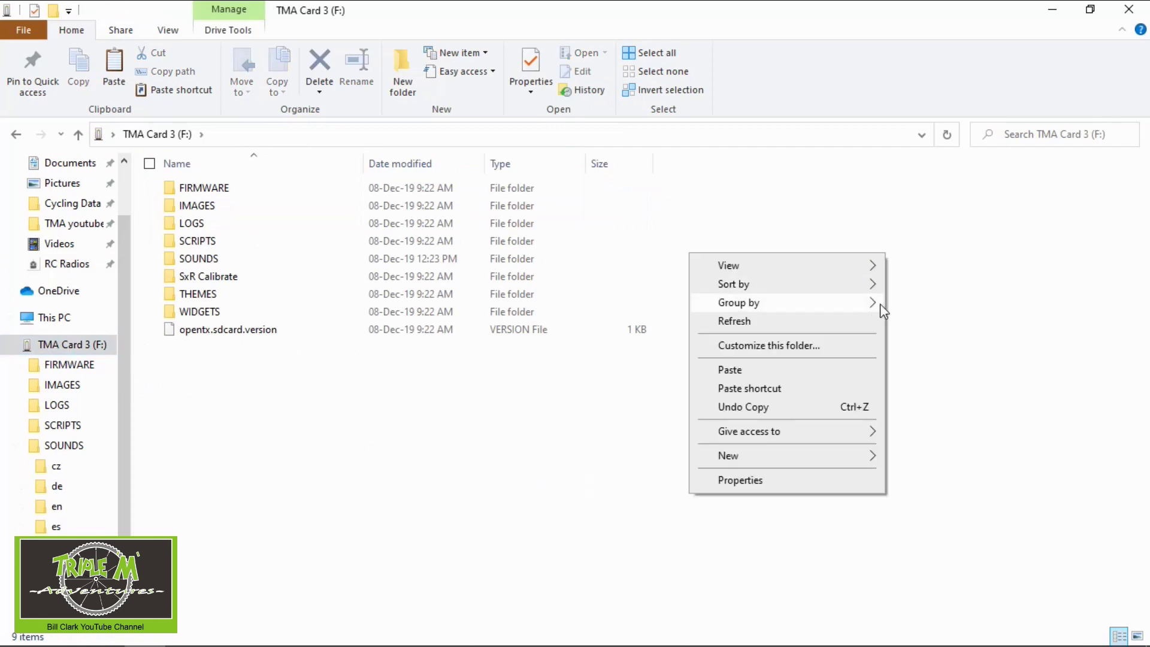
pyautogui.click(763, 368)
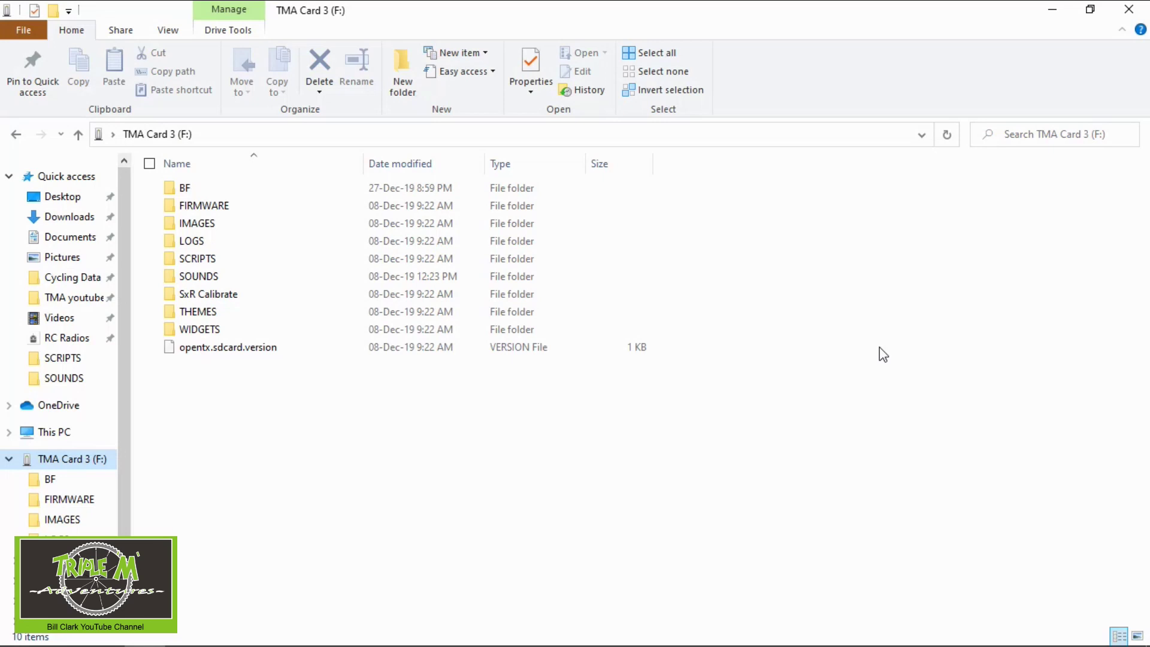
pyautogui.click(67, 338)
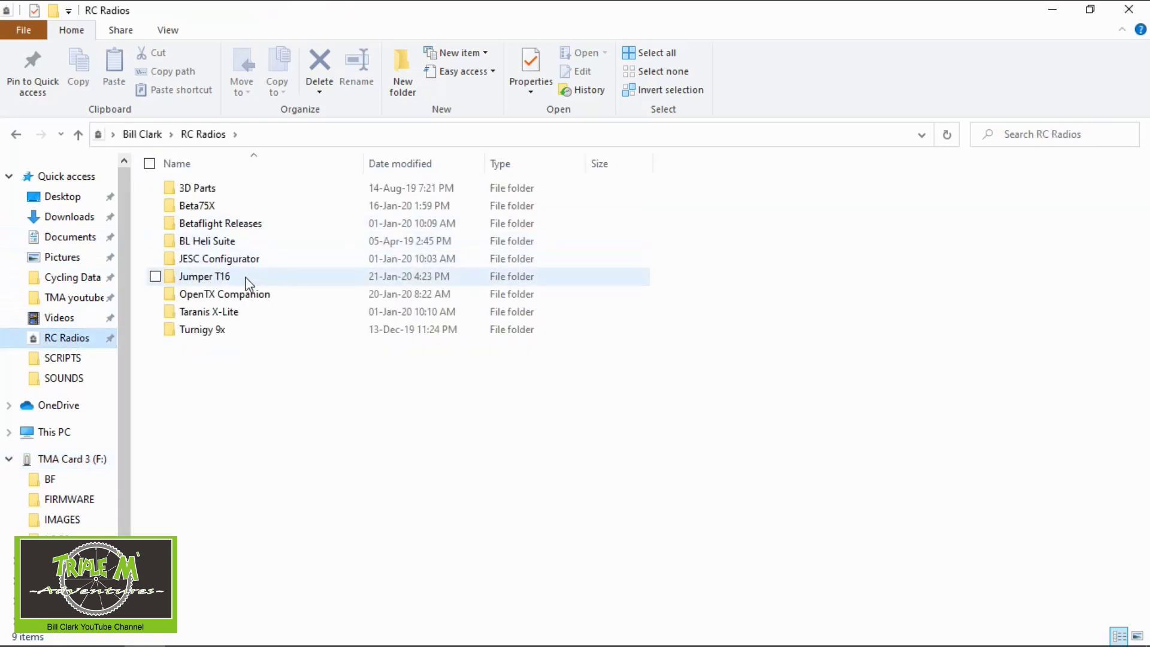
# Copy adroff.wav, adron.wav, edroff.wav and edron.wav from Jumper T16 > Custom Sounds.
pyautogui.doubleClick(249, 281)
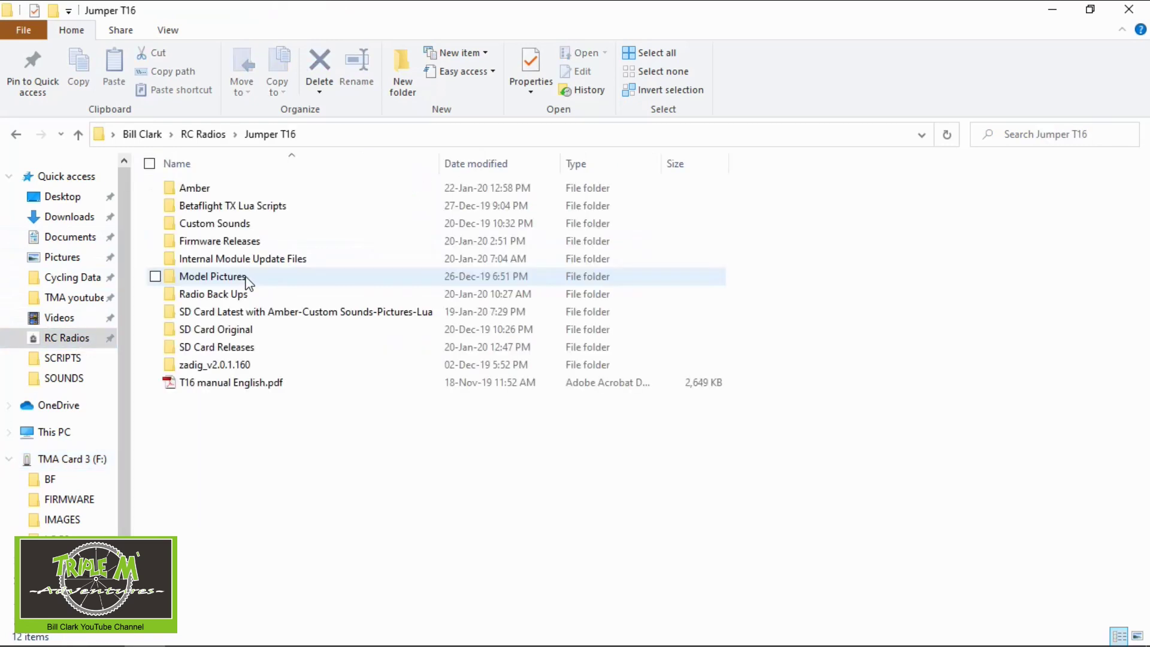
pyautogui.doubleClick(250, 226)
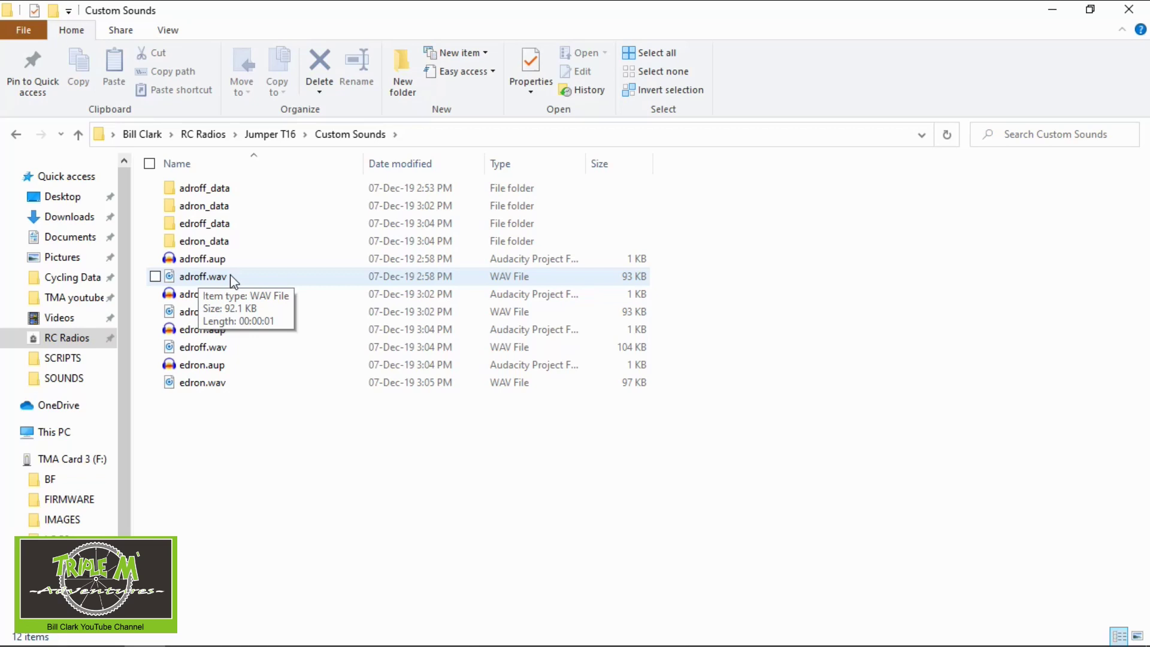
pyautogui.click(241, 280)
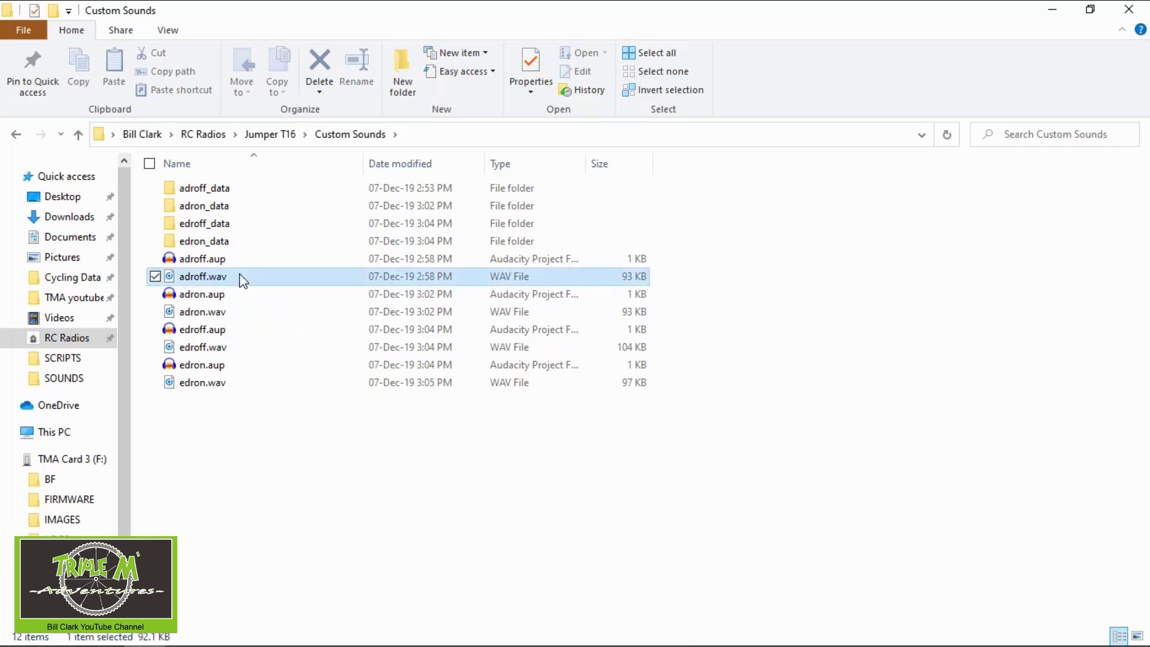
pyautogui.keyDown('ctrl'); pyautogui.click(212, 317); pyautogui.keyUp('ctrl')
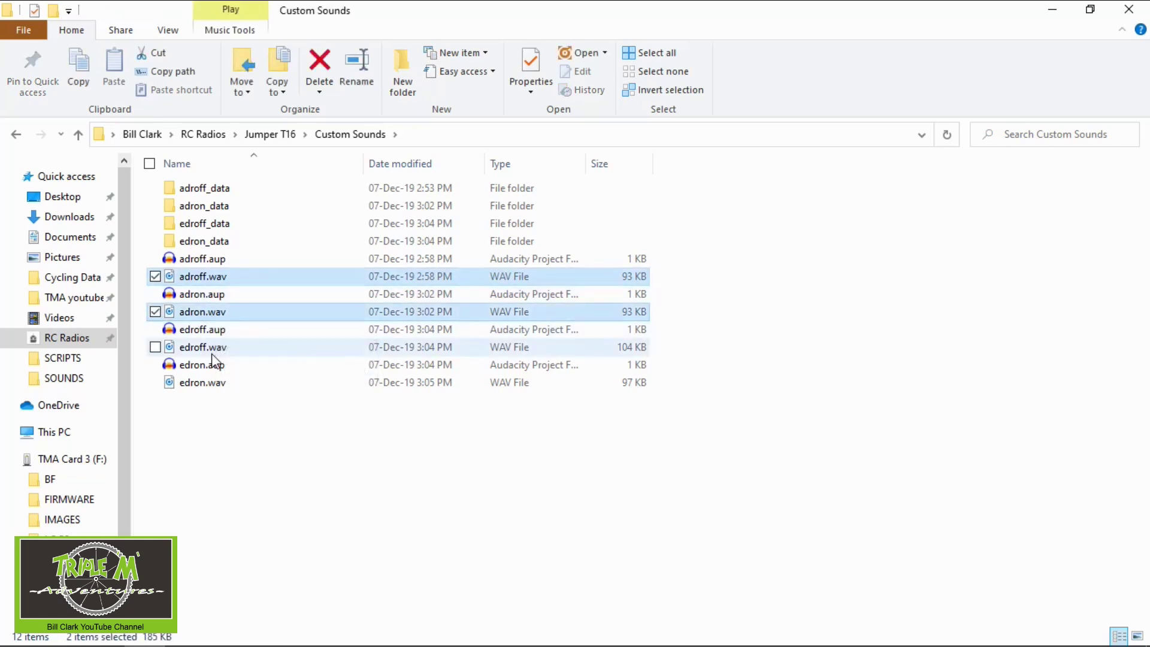
pyautogui.keyDown('ctrl'); pyautogui.click(210, 354); pyautogui.keyUp('ctrl')
pyautogui.keyDown('ctrl'); pyautogui.click(209, 389); pyautogui.keyUp('ctrl')
pyautogui.rightClick(235, 388)
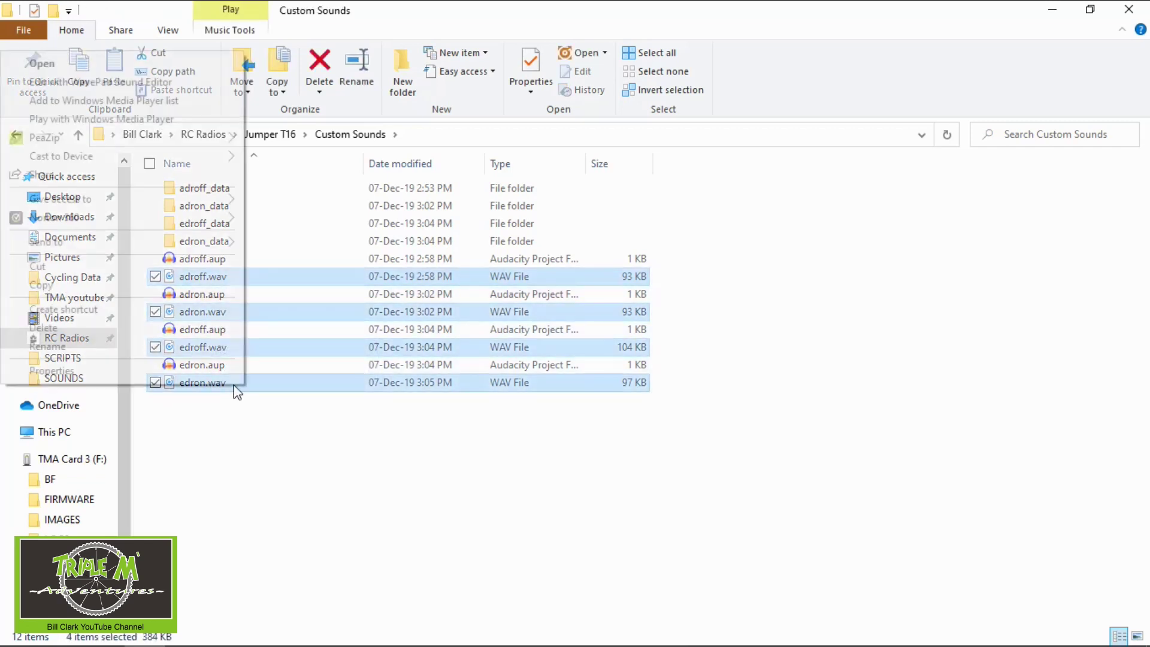
pyautogui.click(68, 285)
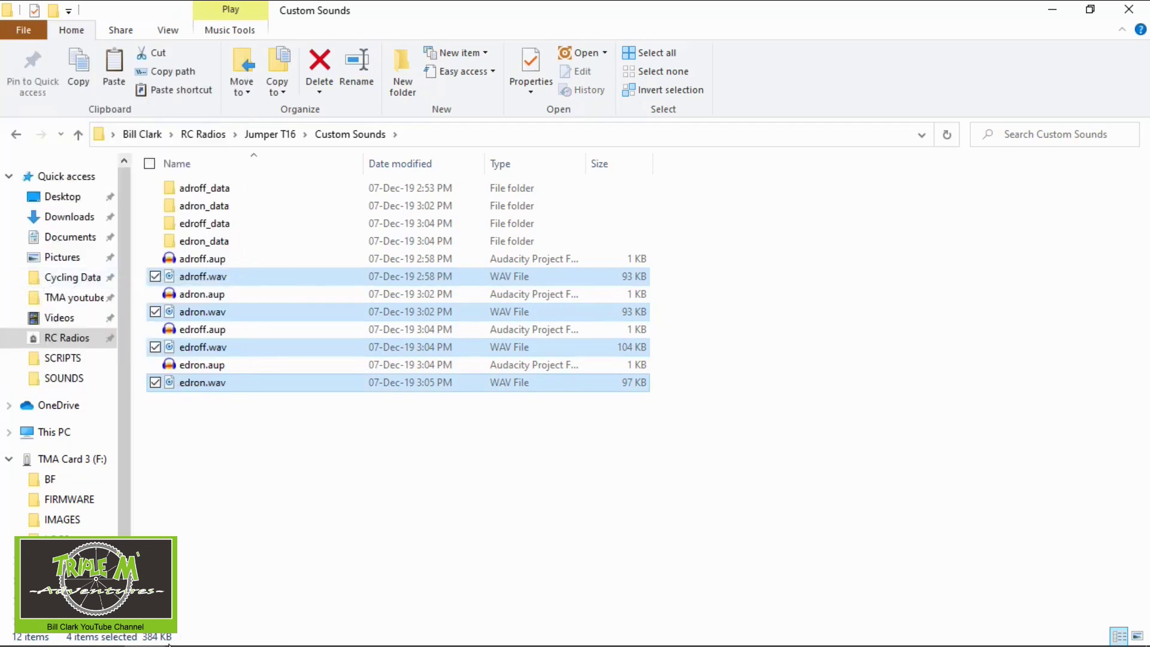
pyautogui.click(65, 460)
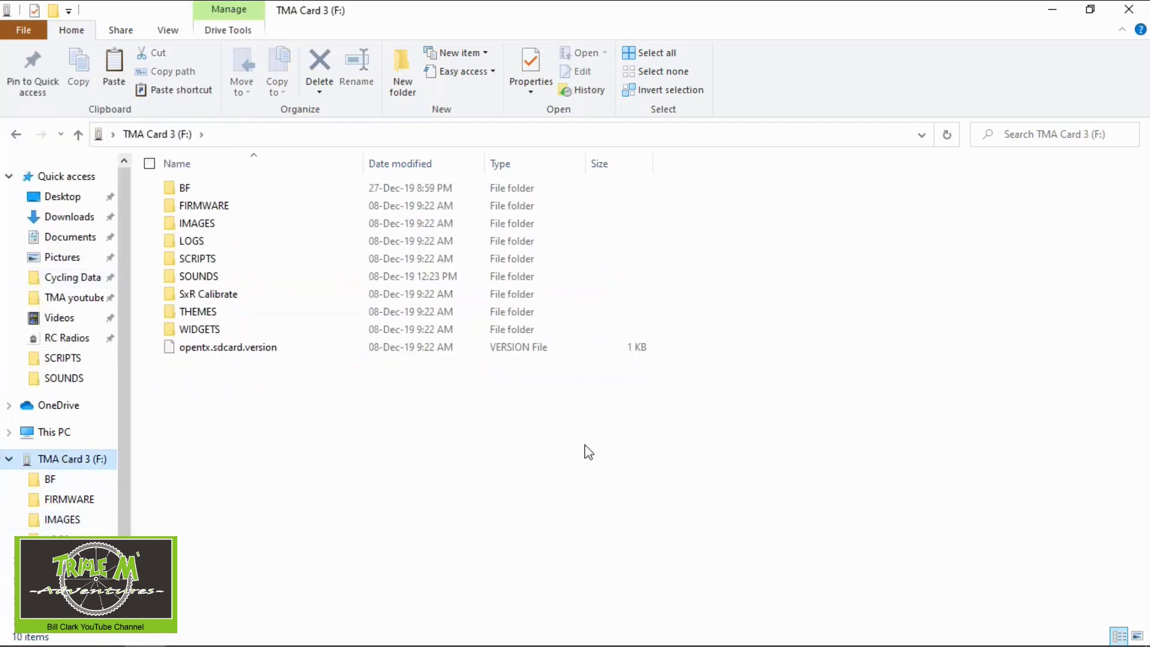
# Paste the four dual-rate WAVs into F: SOUNDS/en, bringing it to 516 items.
pyautogui.doubleClick(219, 278)
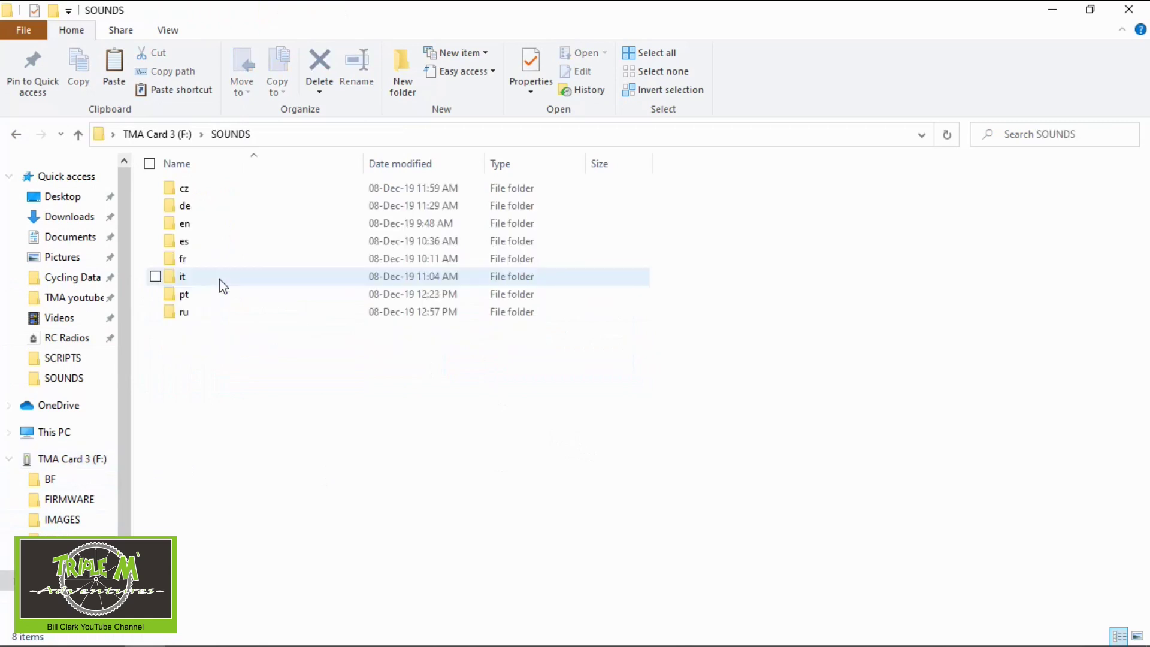
pyautogui.doubleClick(198, 224)
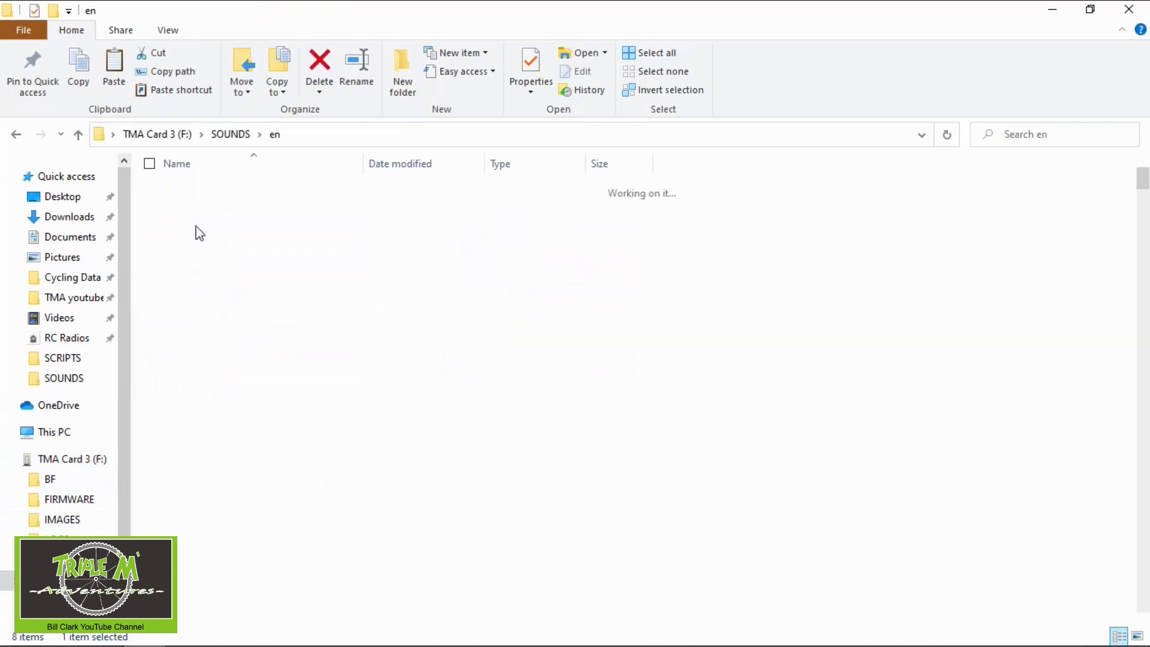
pyautogui.rightClick(1018, 210)
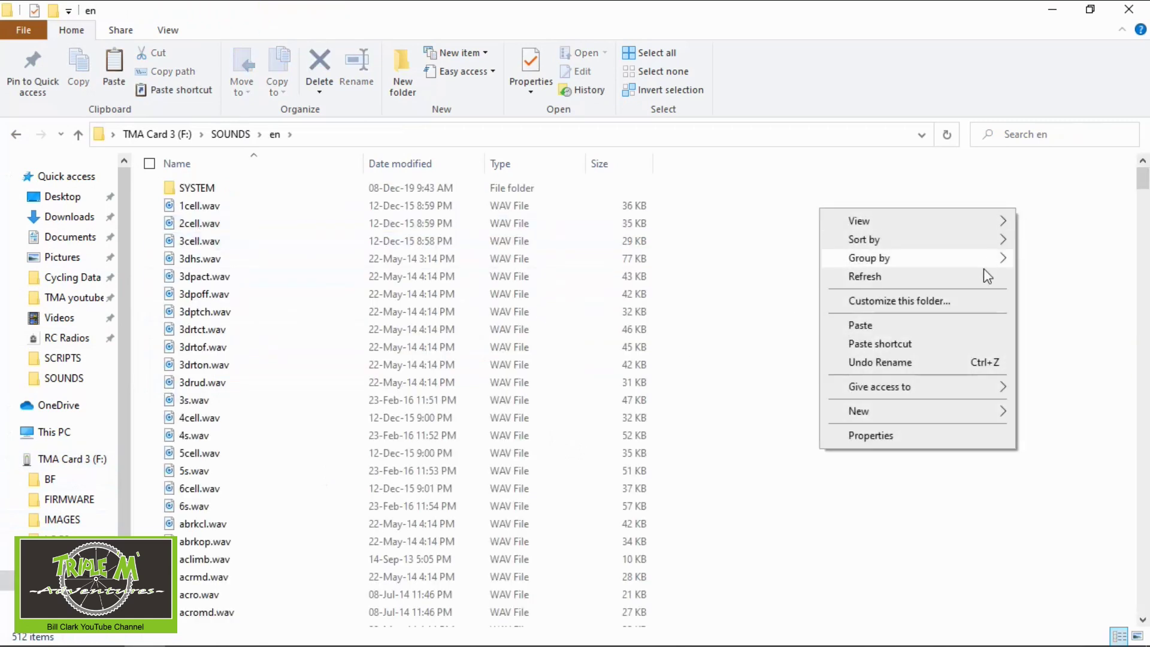
pyautogui.click(881, 323)
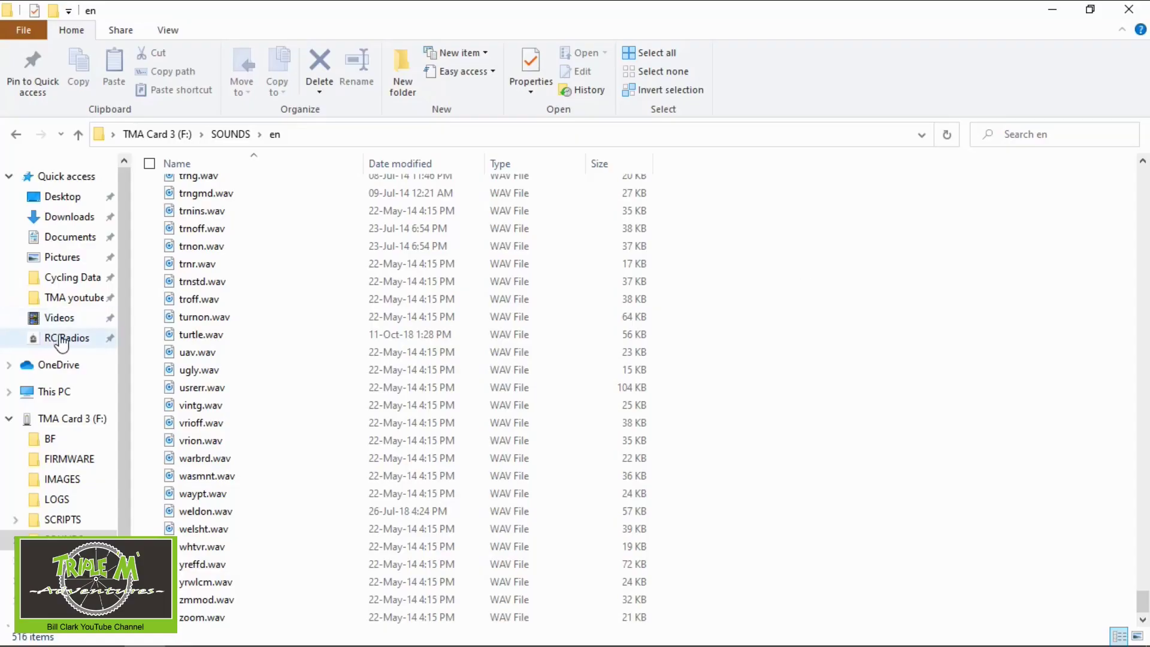
pyautogui.click(36, 338)
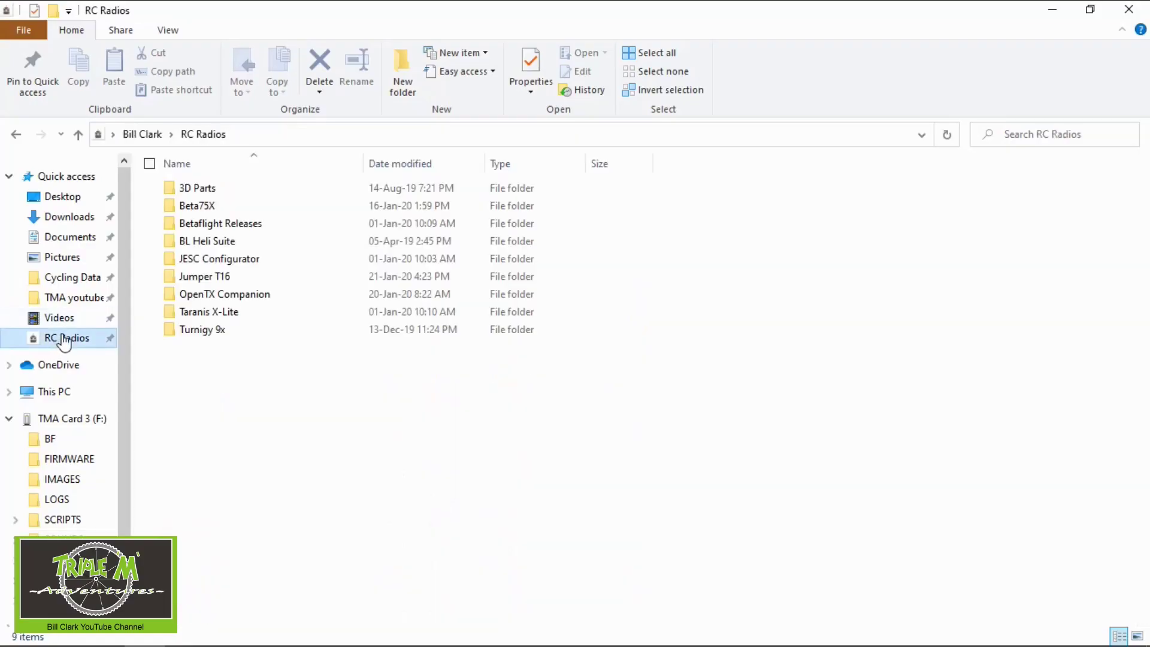
# Copy 75X, BiPlane, Cheetah, Eagle W and HKing from Jumper T16 > Model Pictures, excluding IMG_1421.JPG.
pyautogui.doubleClick(246, 279)
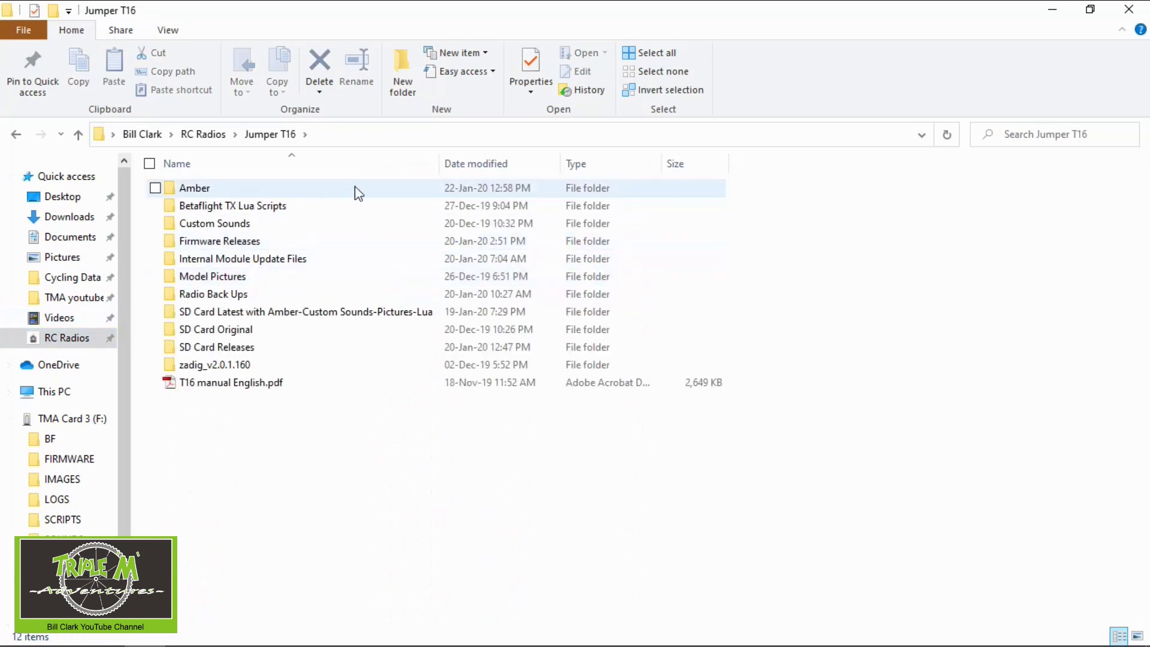
pyautogui.click(238, 275)
pyautogui.doubleClick(238, 276)
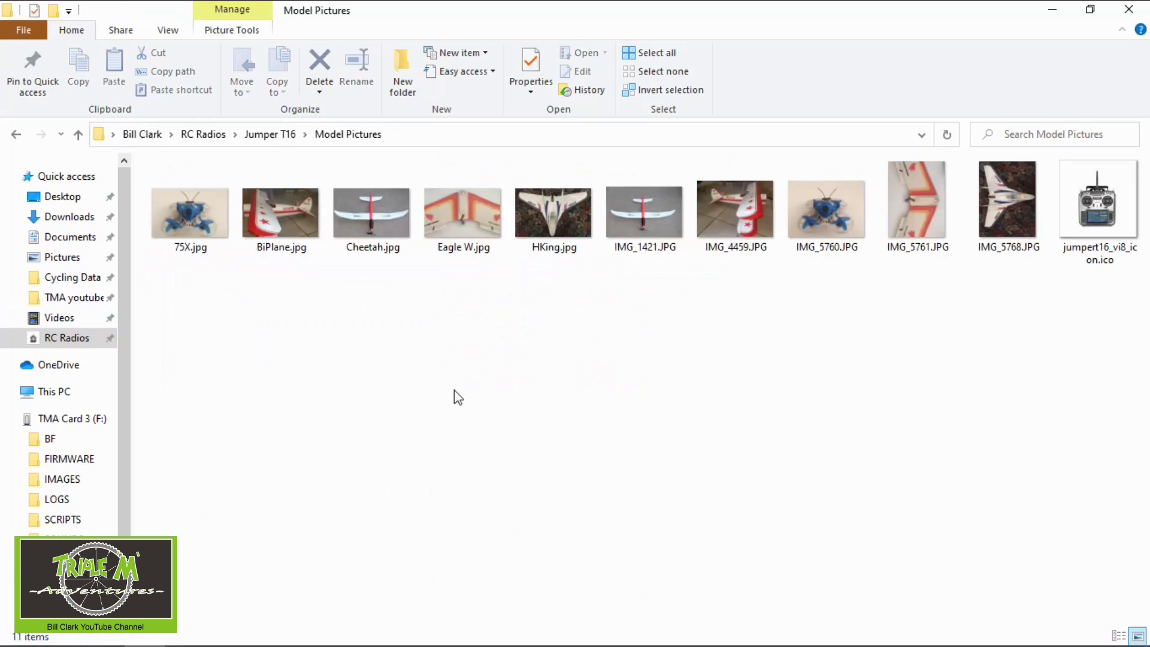
pyautogui.click(171, 217)
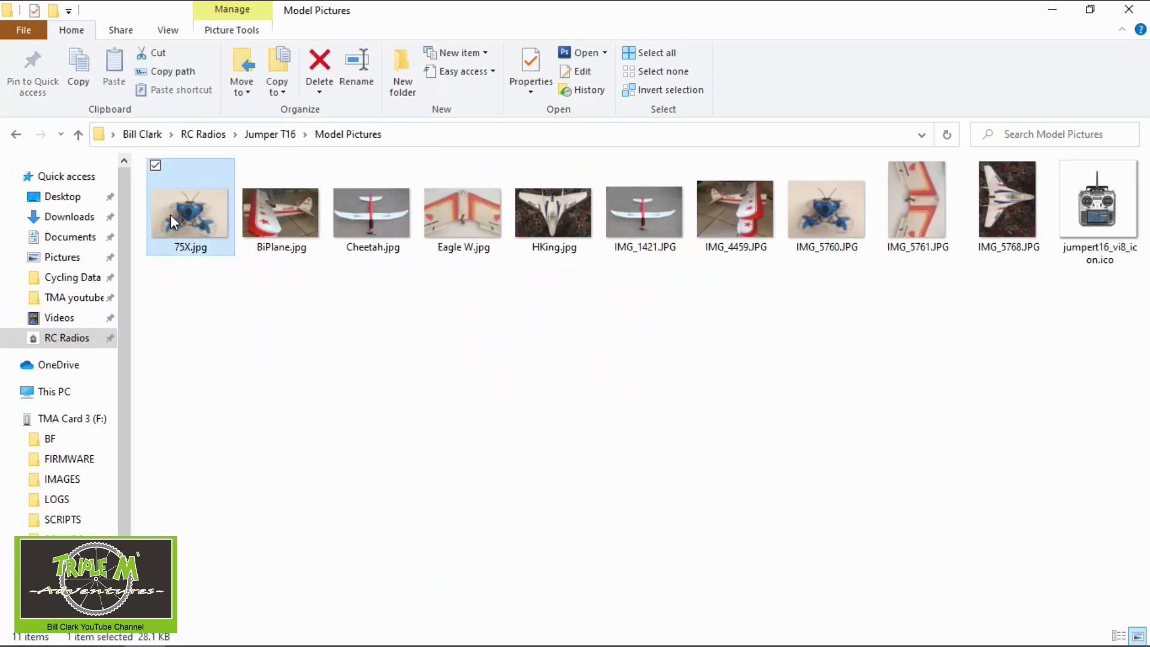
pyautogui.moveTo(228, 268); pyautogui.dragTo(616, 222)
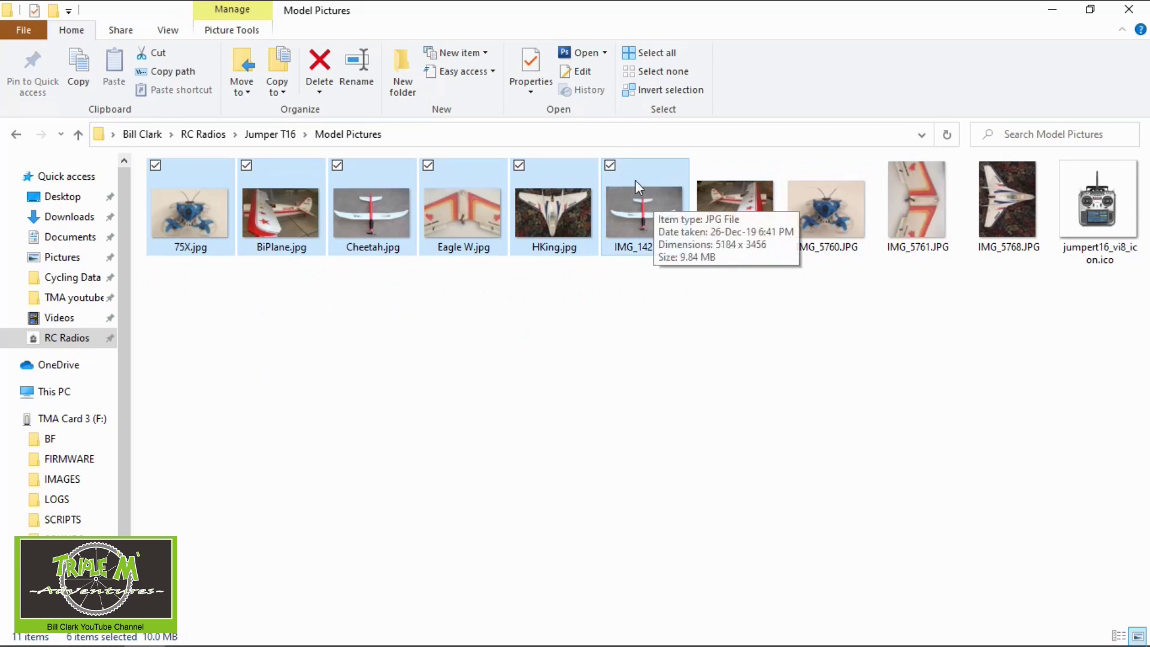
pyautogui.click(611, 165)
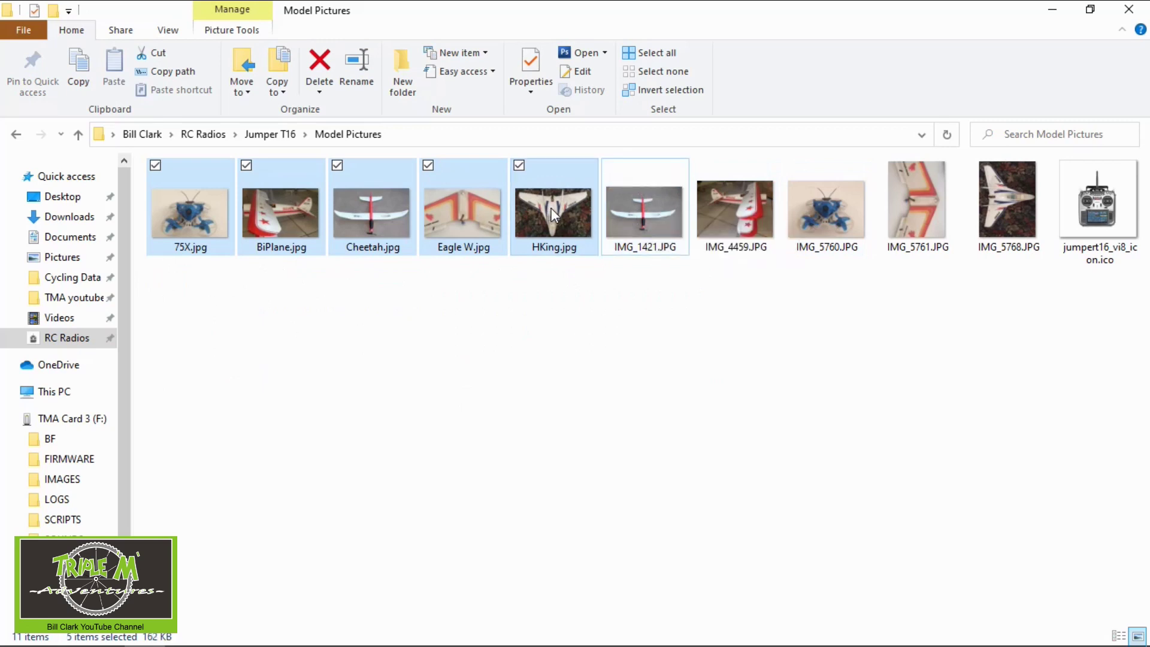
pyautogui.rightClick(337, 208)
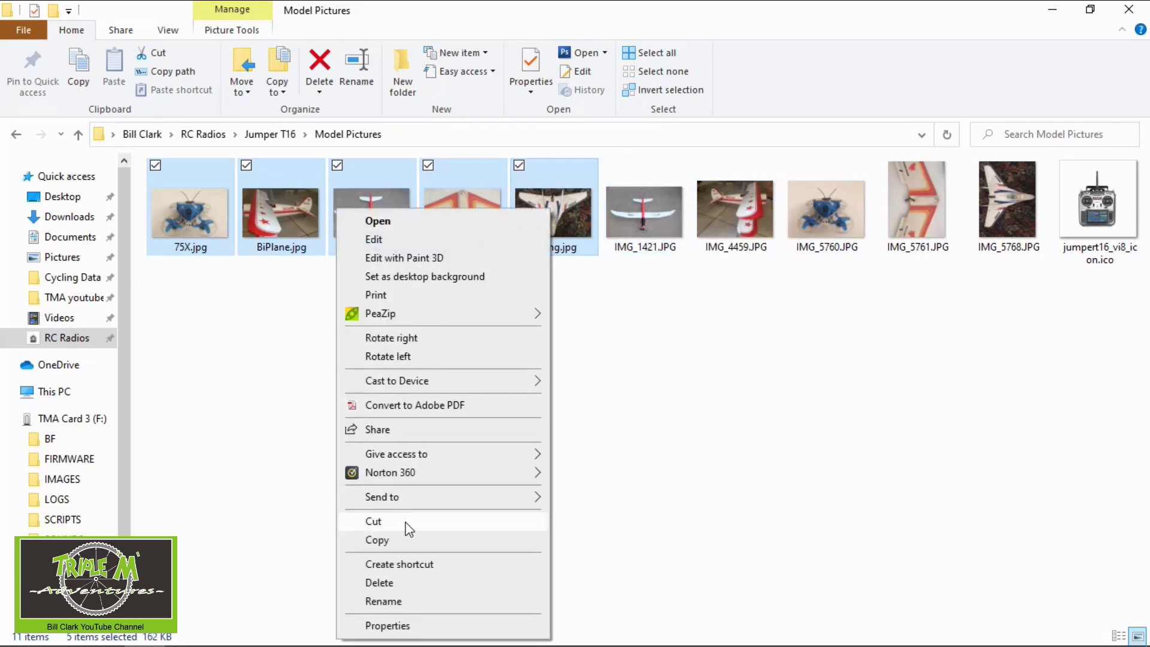
pyautogui.click(392, 544)
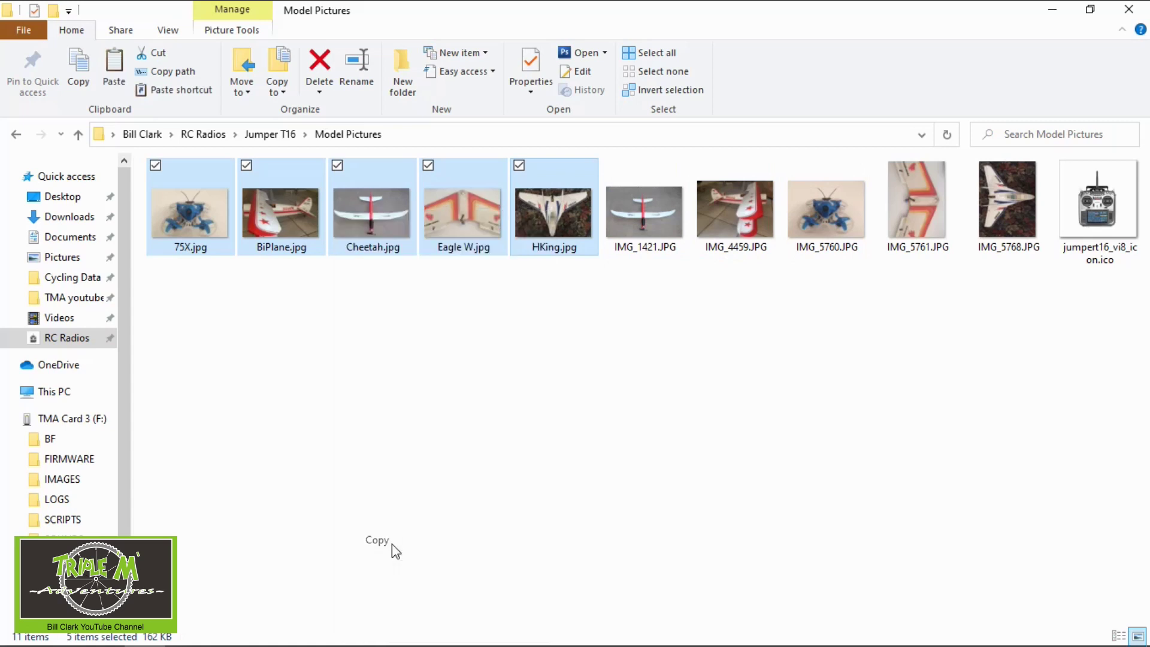
# Paste the five model pictures, including HKing.jpg, into IMAGES on TMA Card 3 (F:).
pyautogui.click(63, 418)
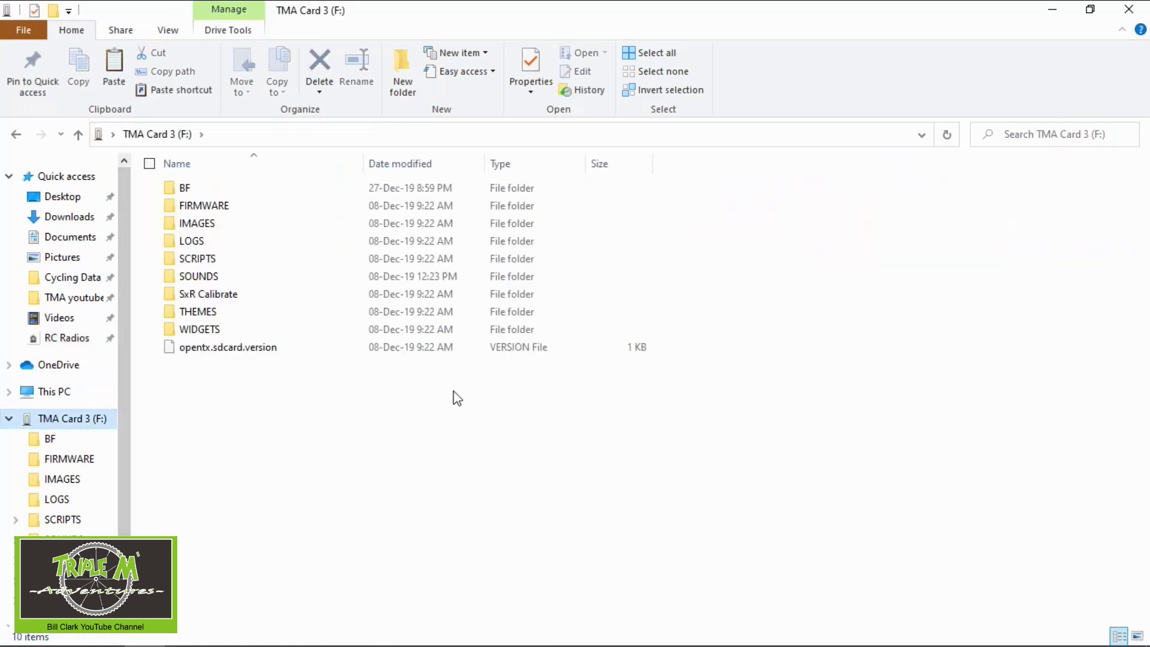
pyautogui.doubleClick(216, 227)
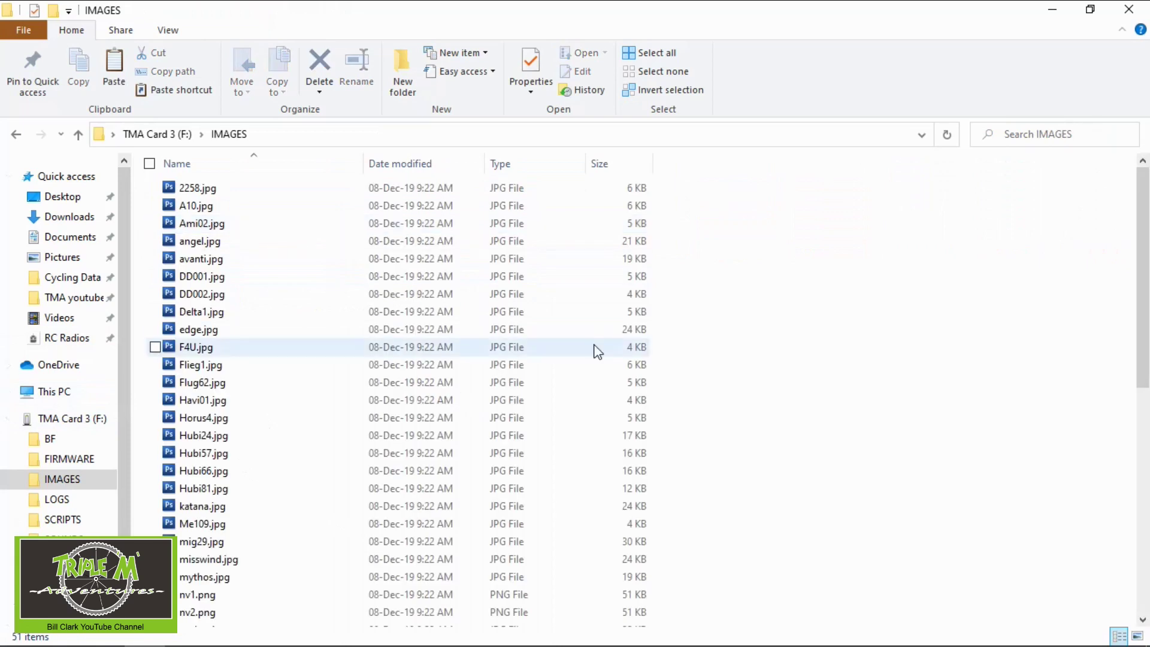
pyautogui.rightClick(873, 221)
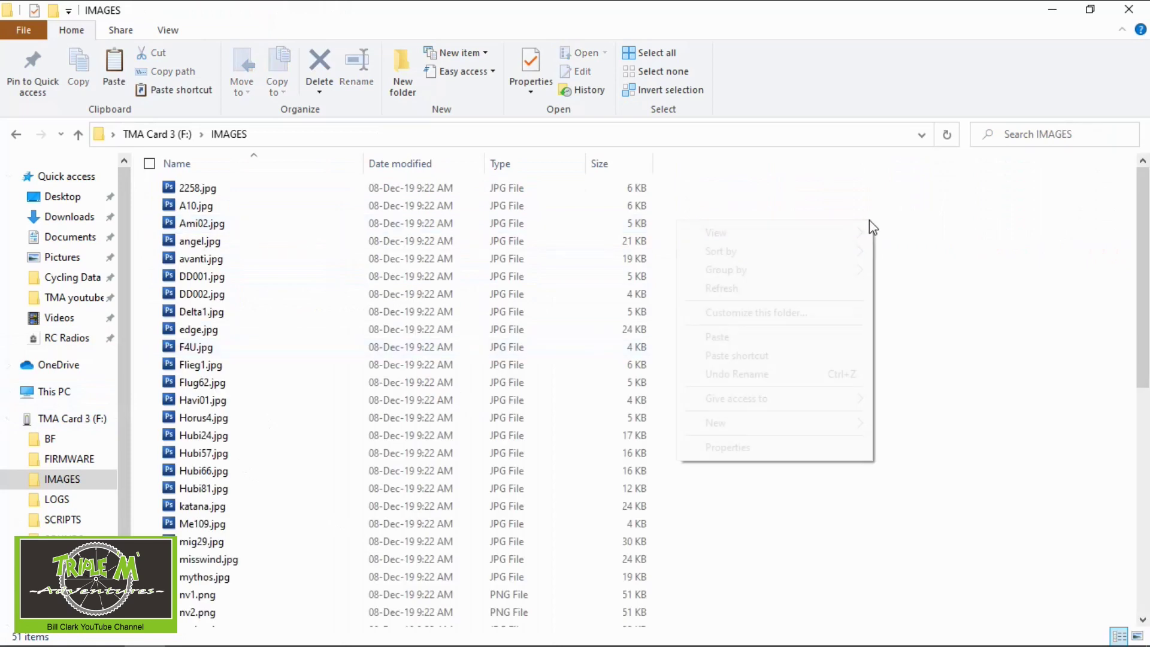
pyautogui.click(725, 336)
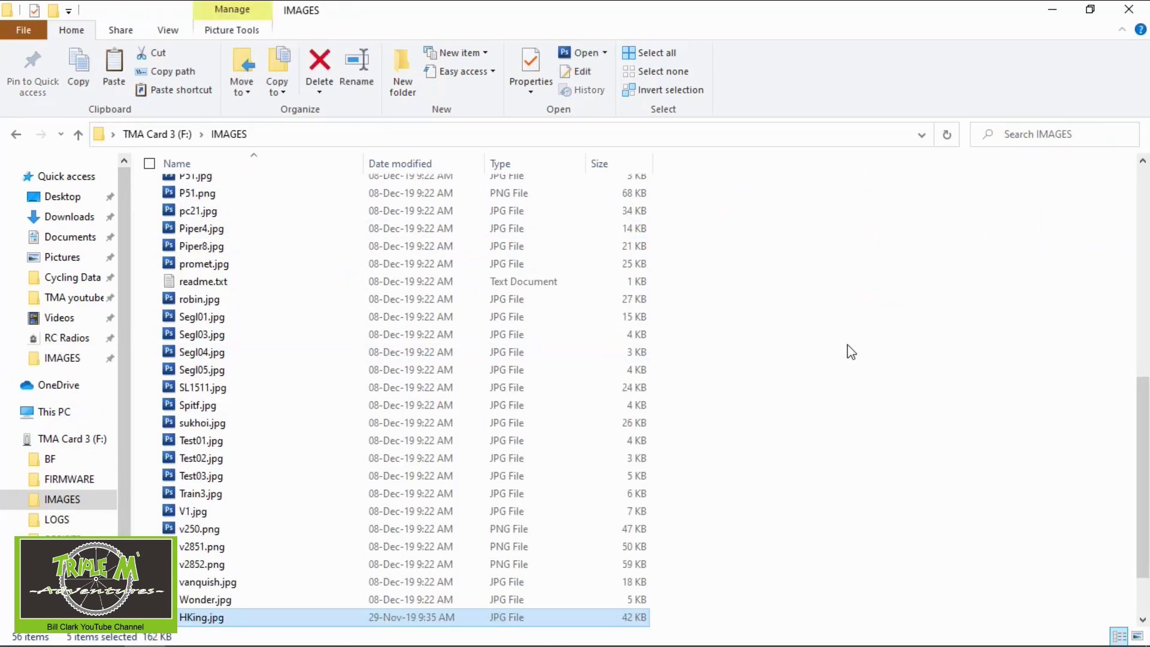